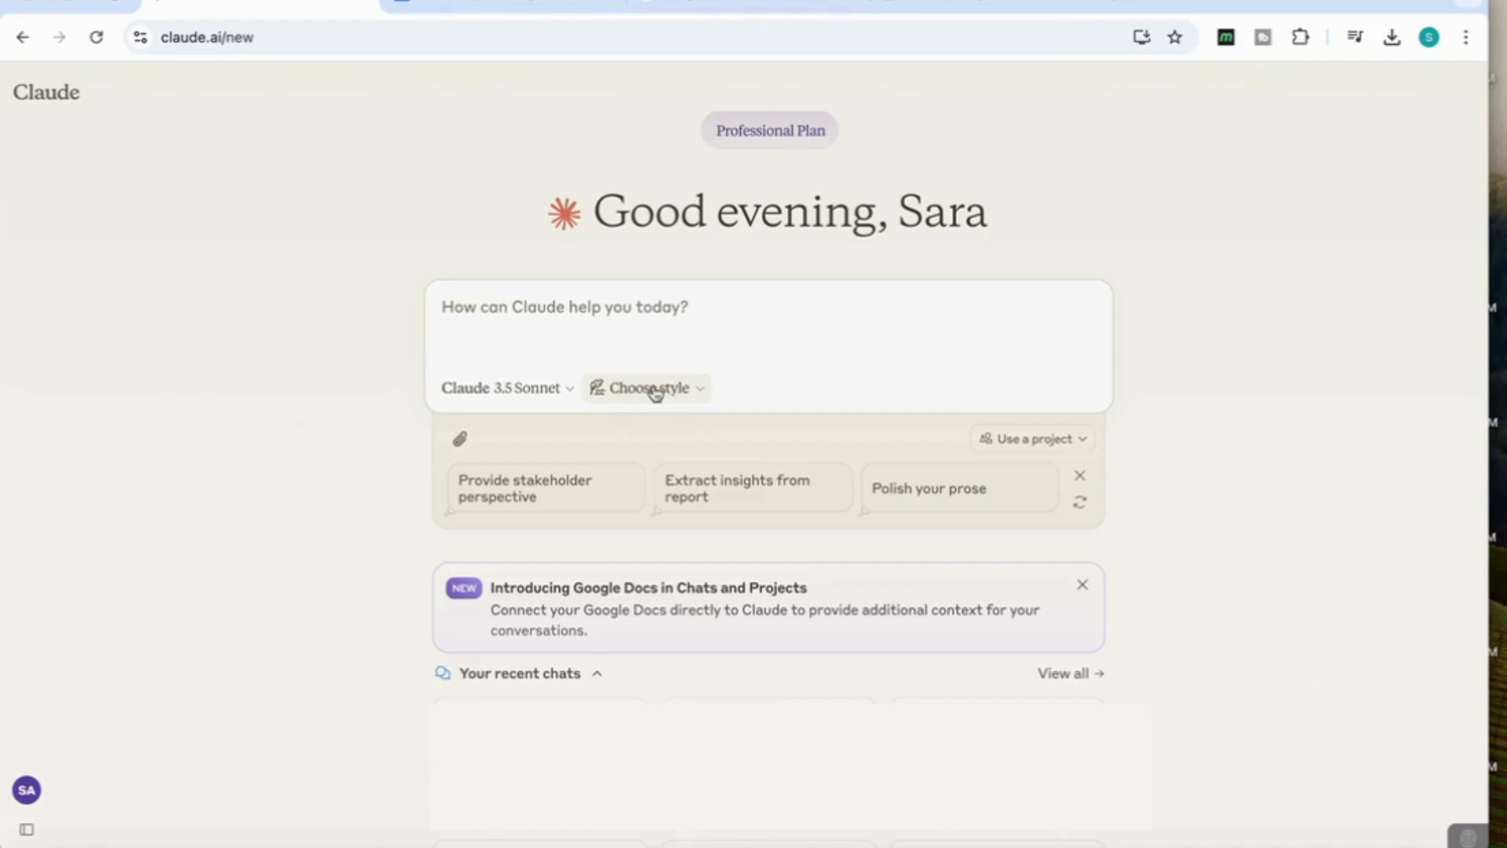
- Show the response style list: Normal, Concise, Explanatory, Formal and Tech Storyteller
click(653, 390)
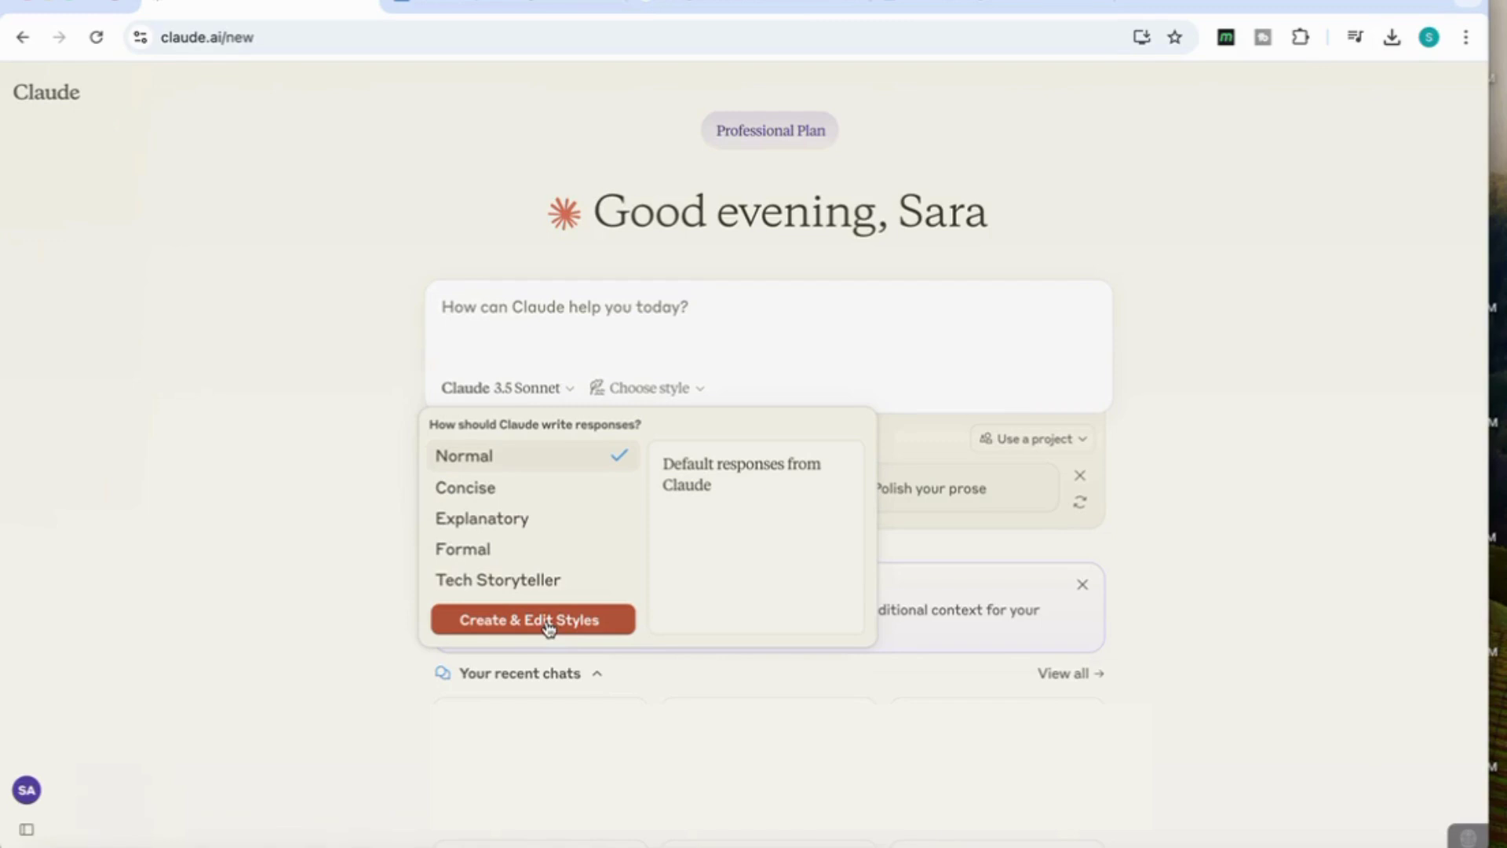
- Start a custom style and preview its audience, voice-and-tone and general description options
click(548, 625)
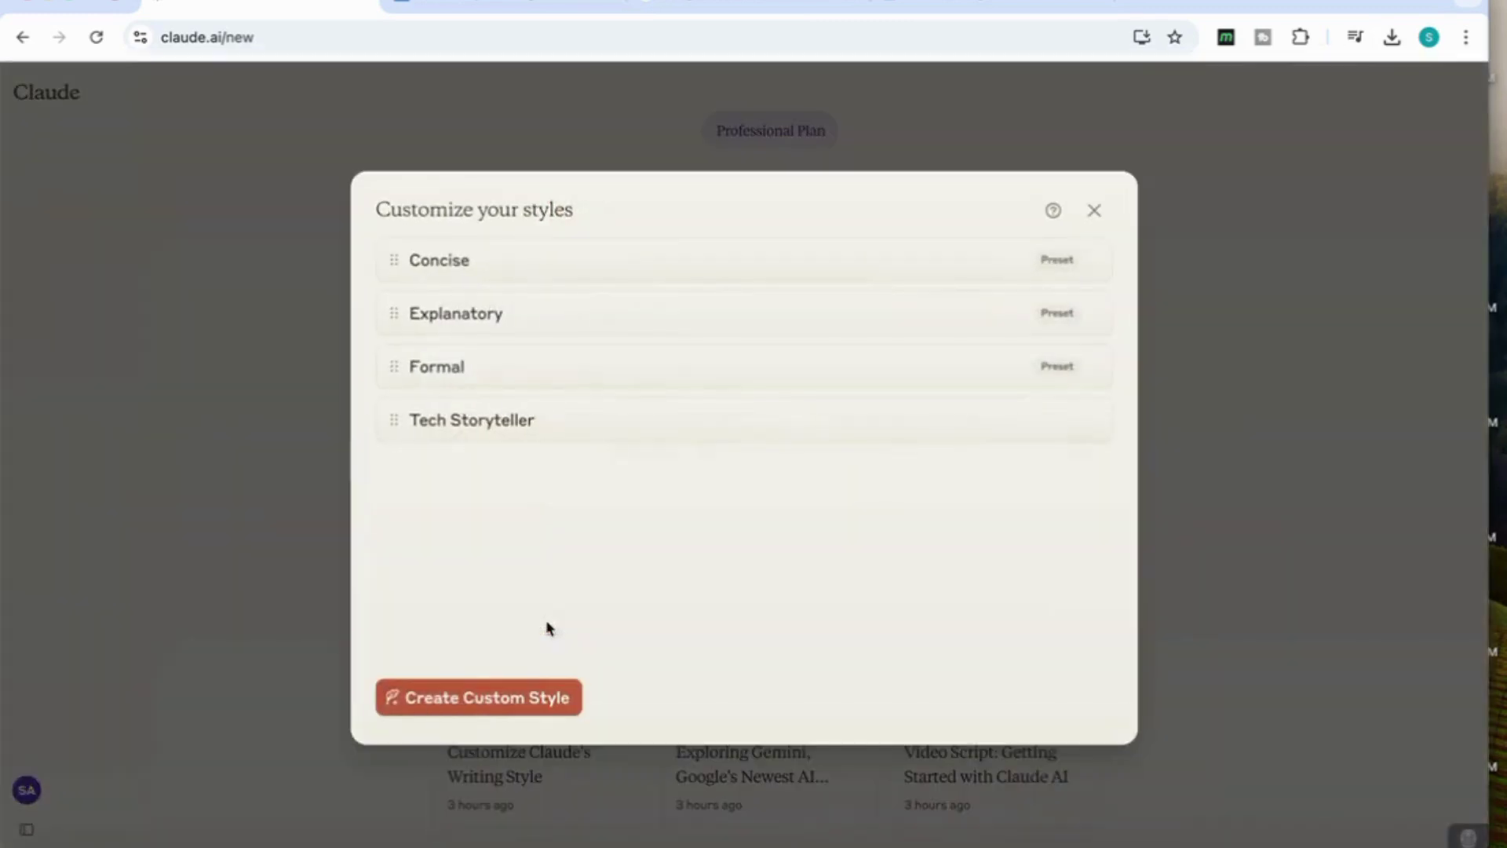
click(507, 705)
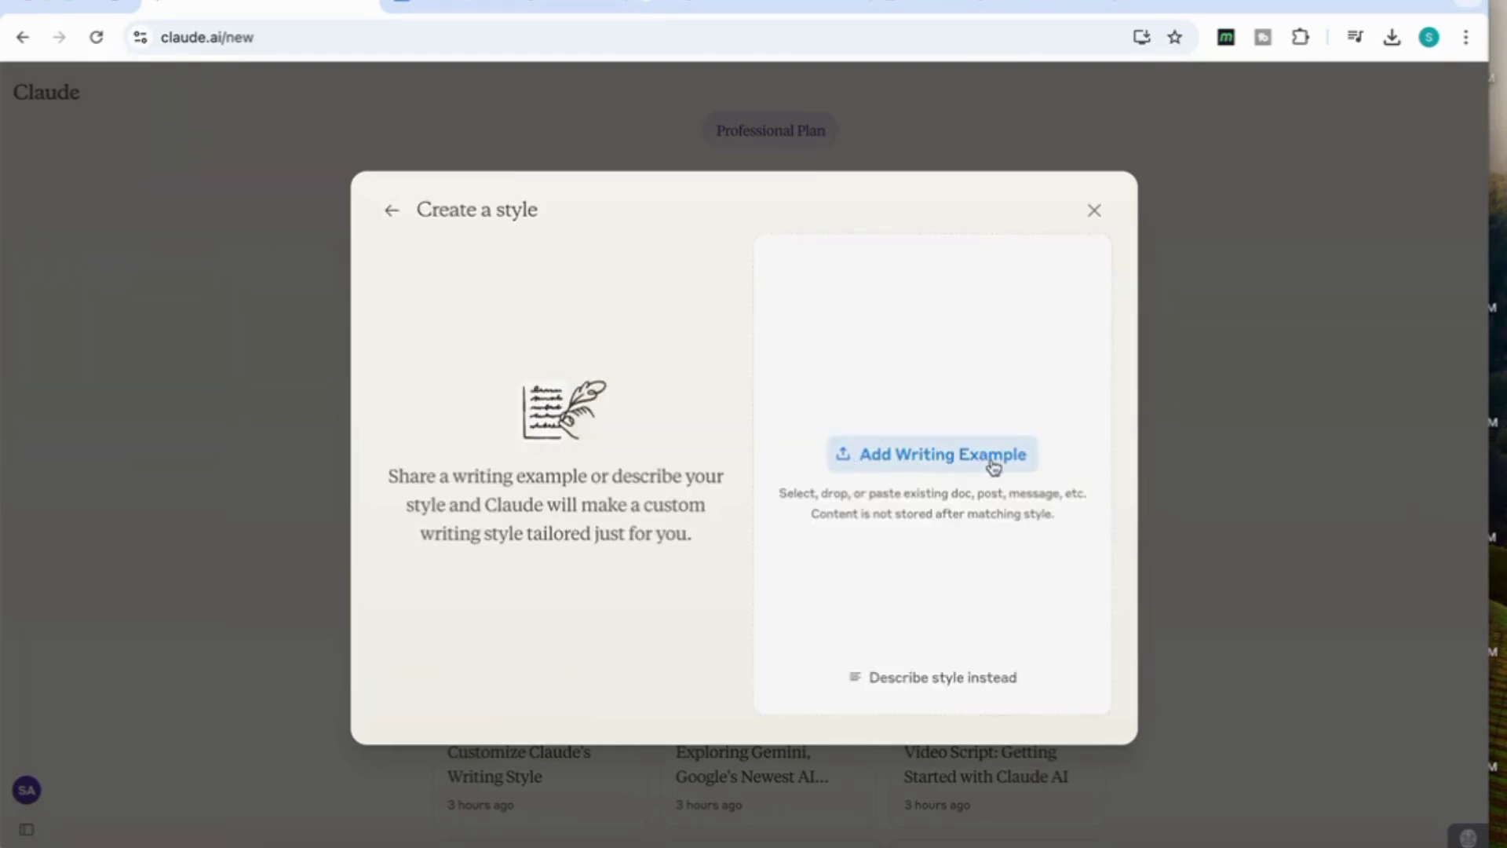
click(970, 691)
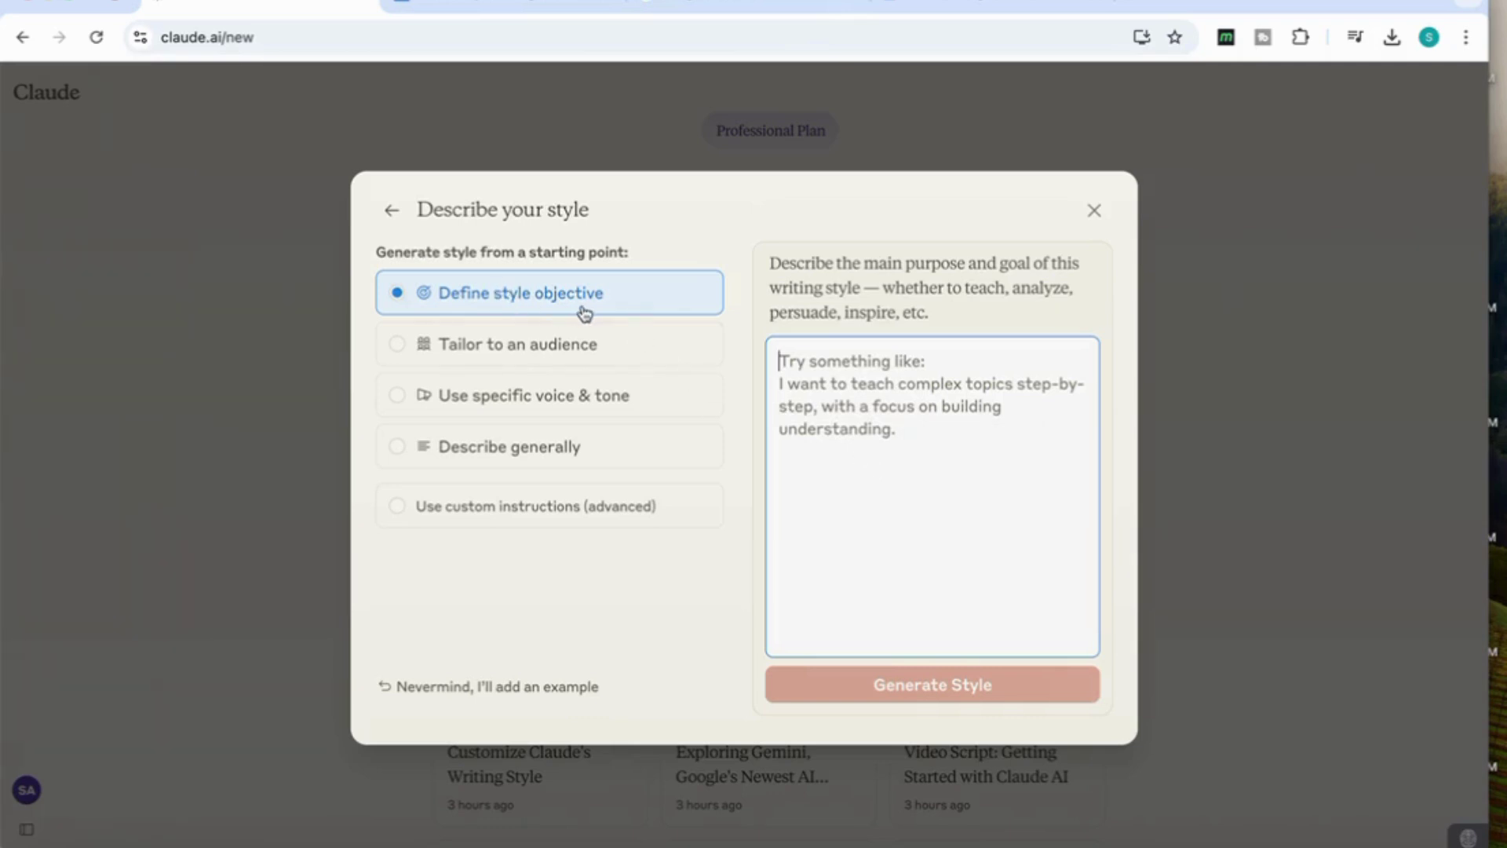
click(574, 360)
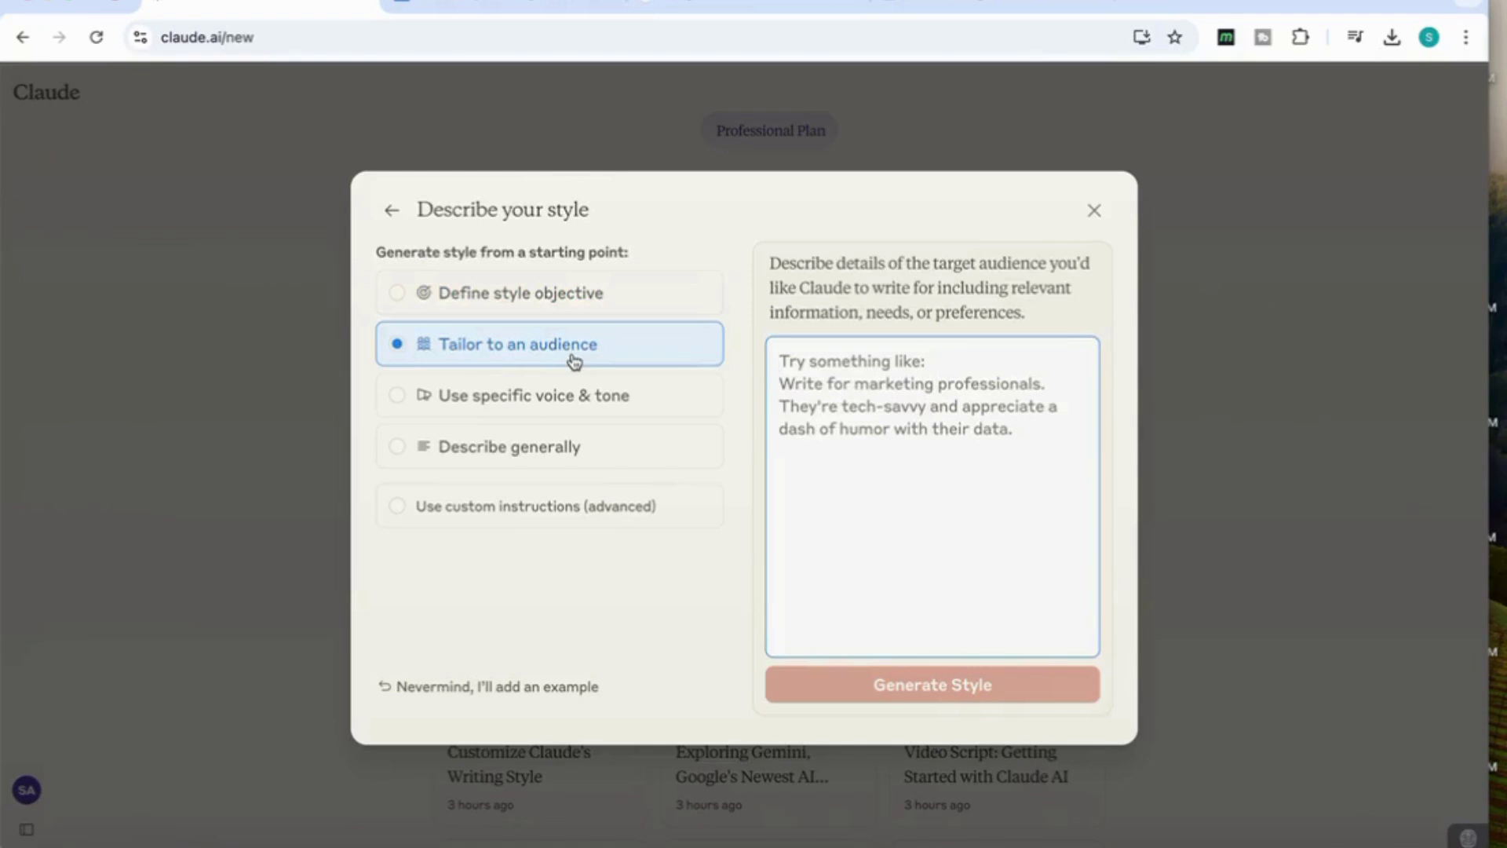
click(550, 397)
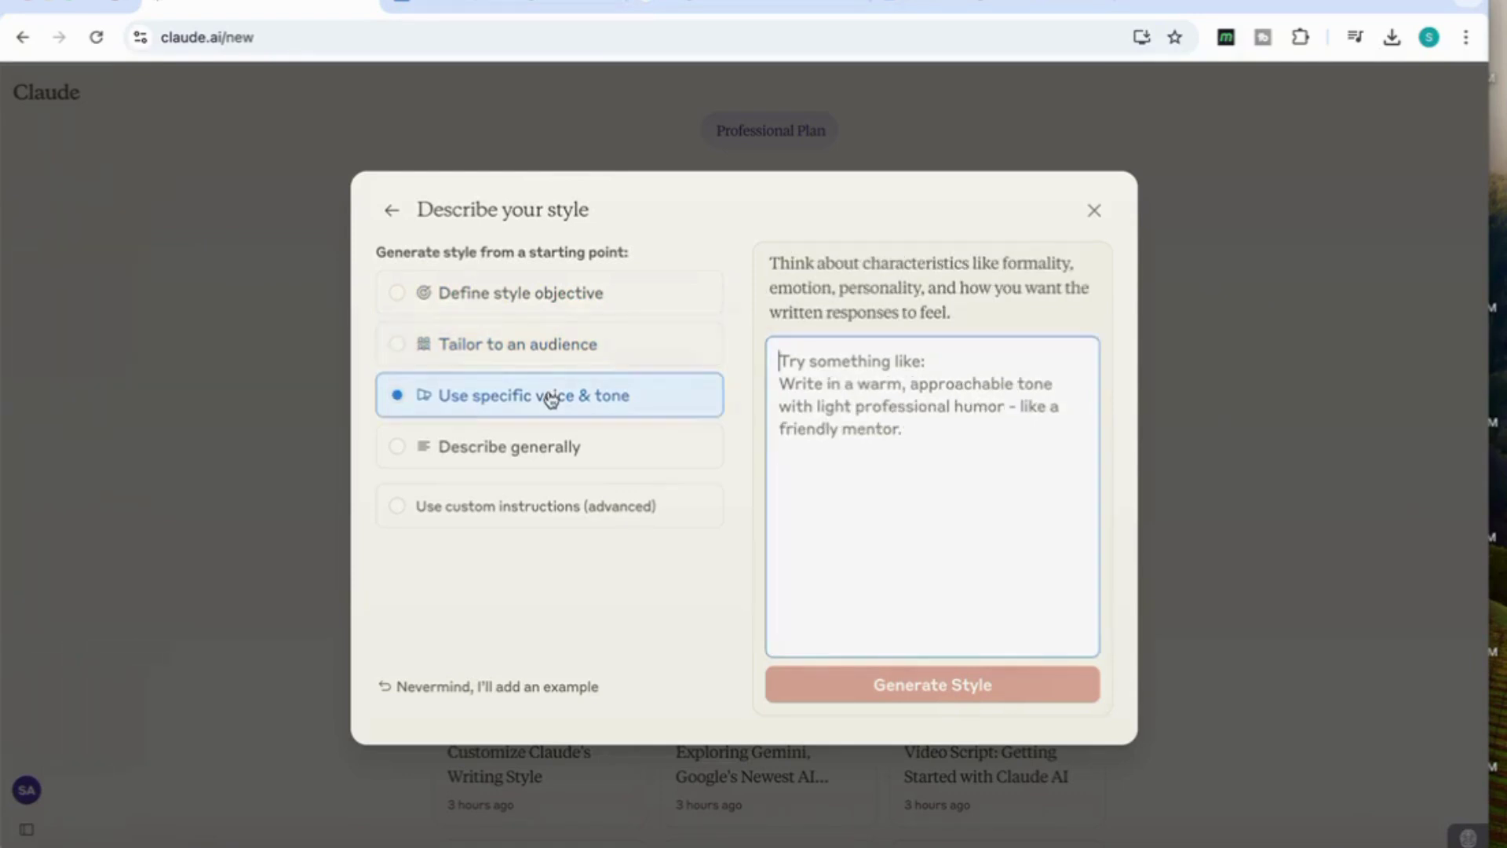
click(516, 463)
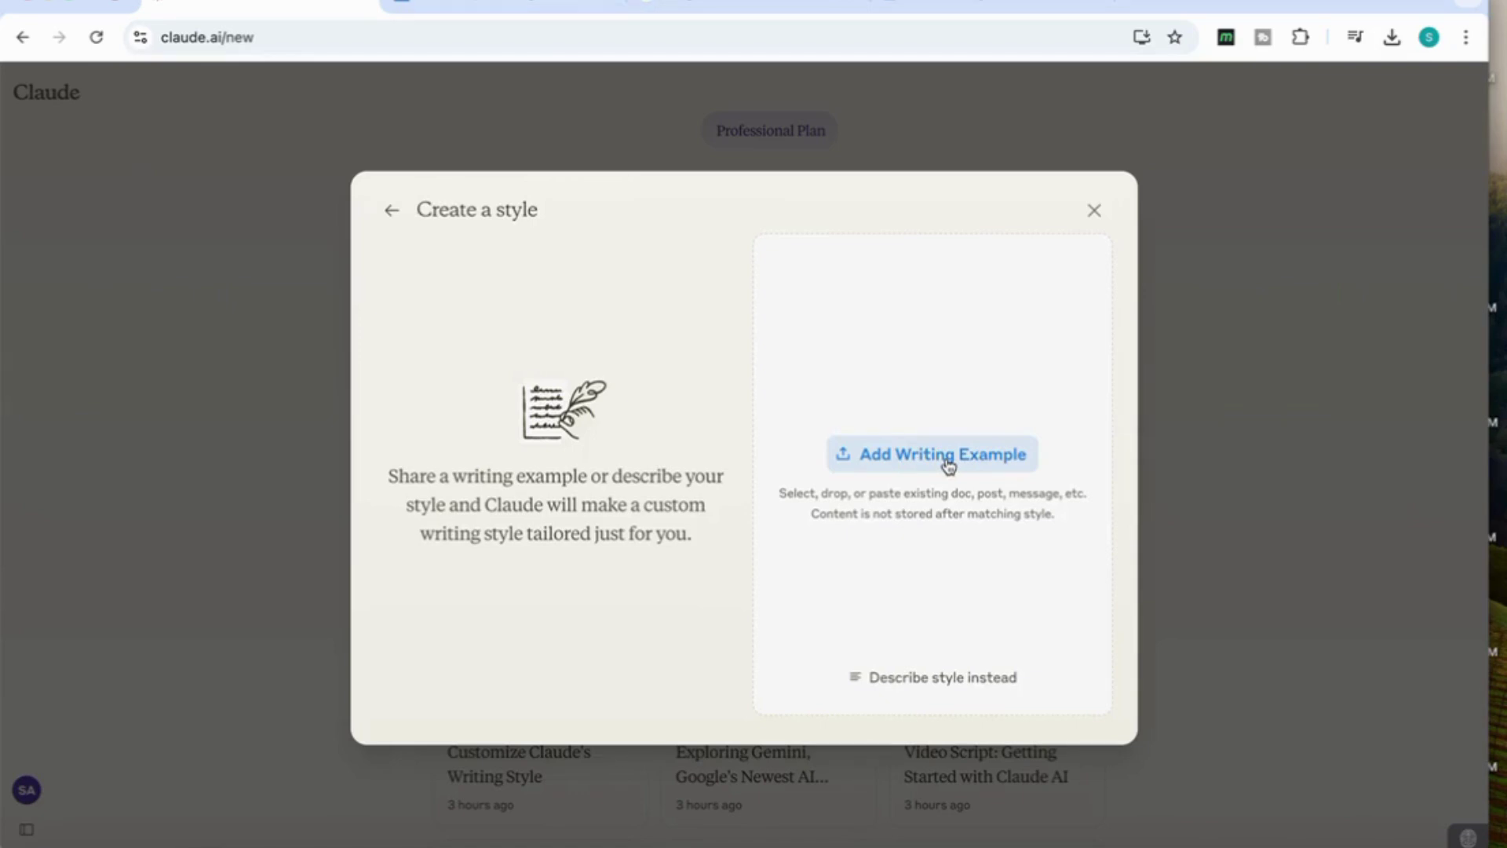
- Add a writing example to the style as pasted text content
click(913, 458)
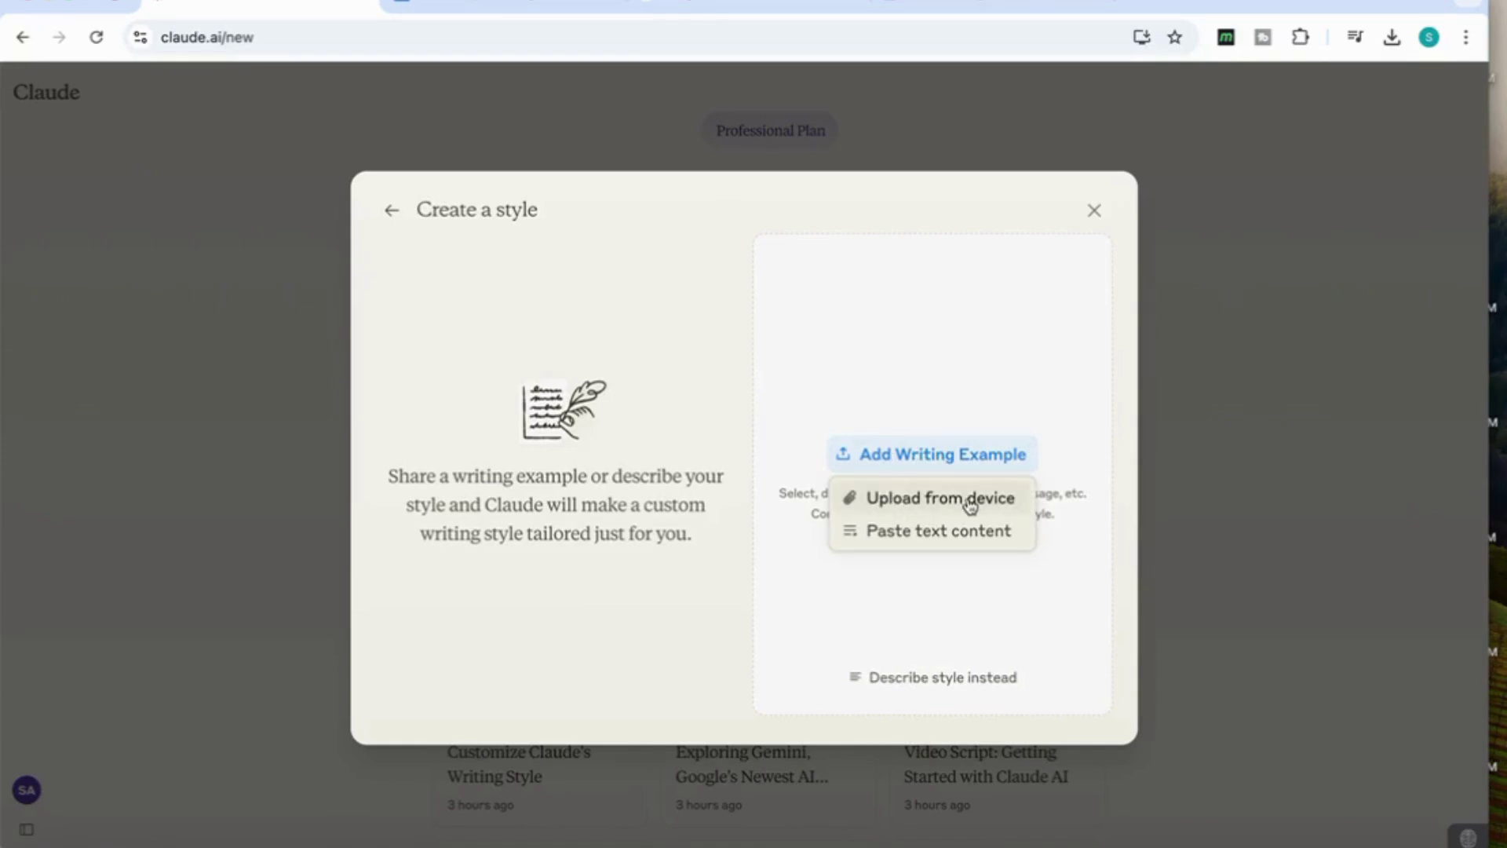
click(937, 531)
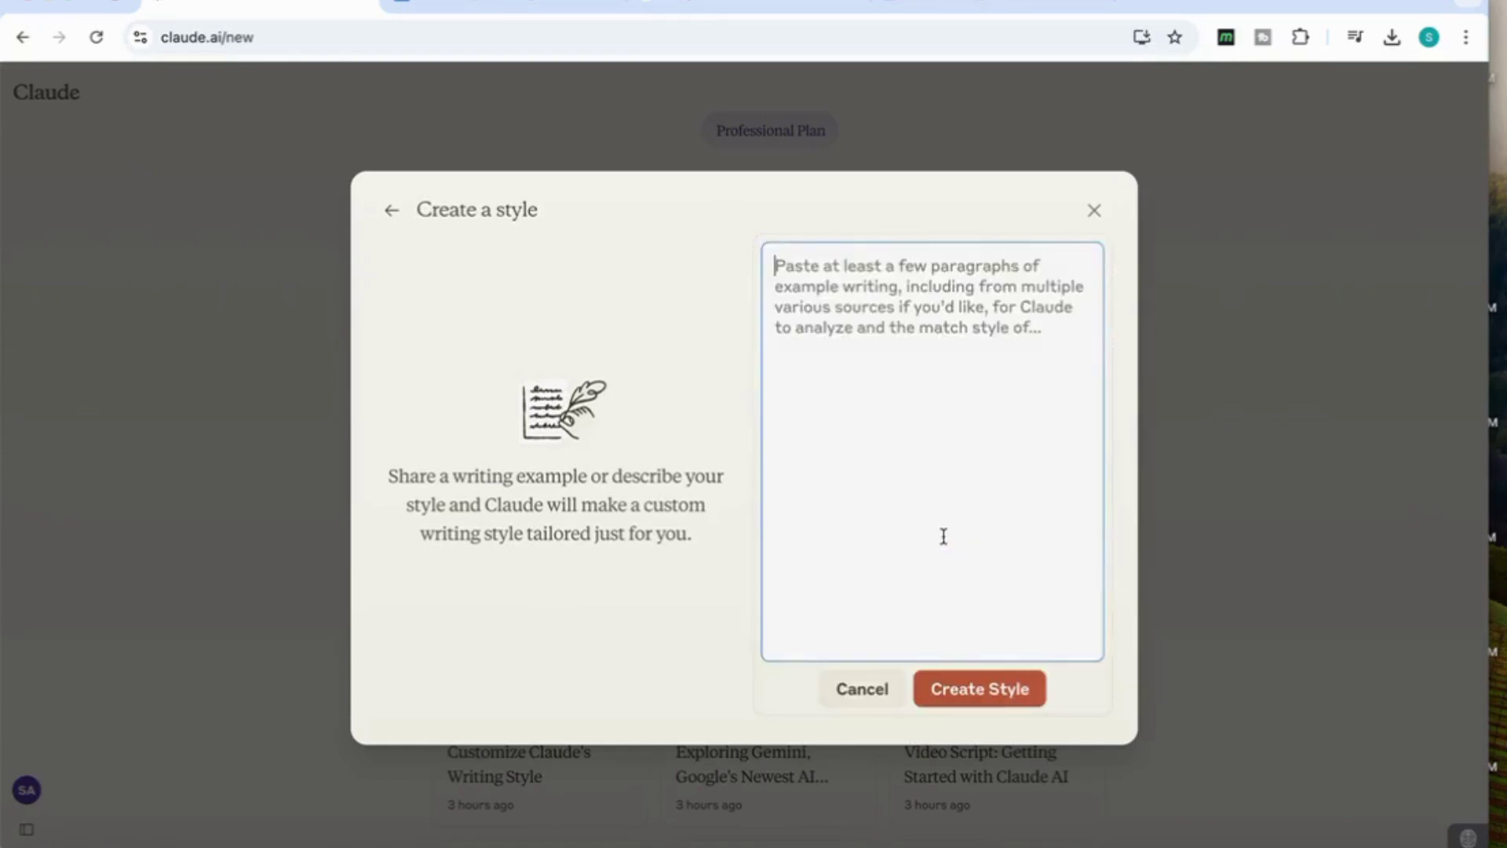
- In Word, select the text from the 2. Literature review heading through section 2.1
key(super+Tab)
scroll(717, 400, down, 3)
scroll(722, 404, up, 1)
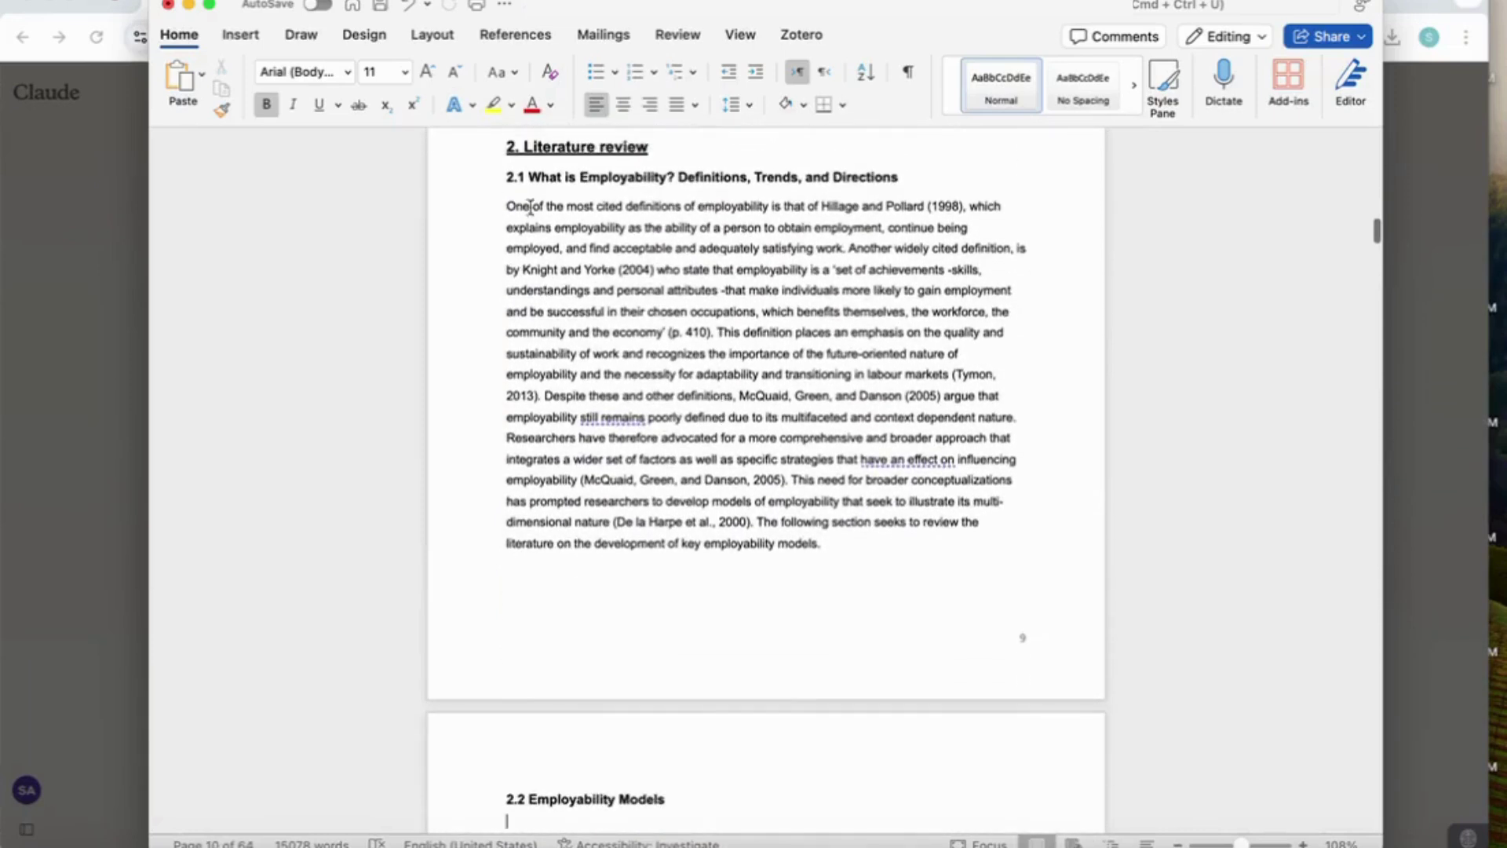
drag(503, 146, 722, 744)
- Paste the literature review text as the example and generate the Academic Synthesizer style
click(69, 506)
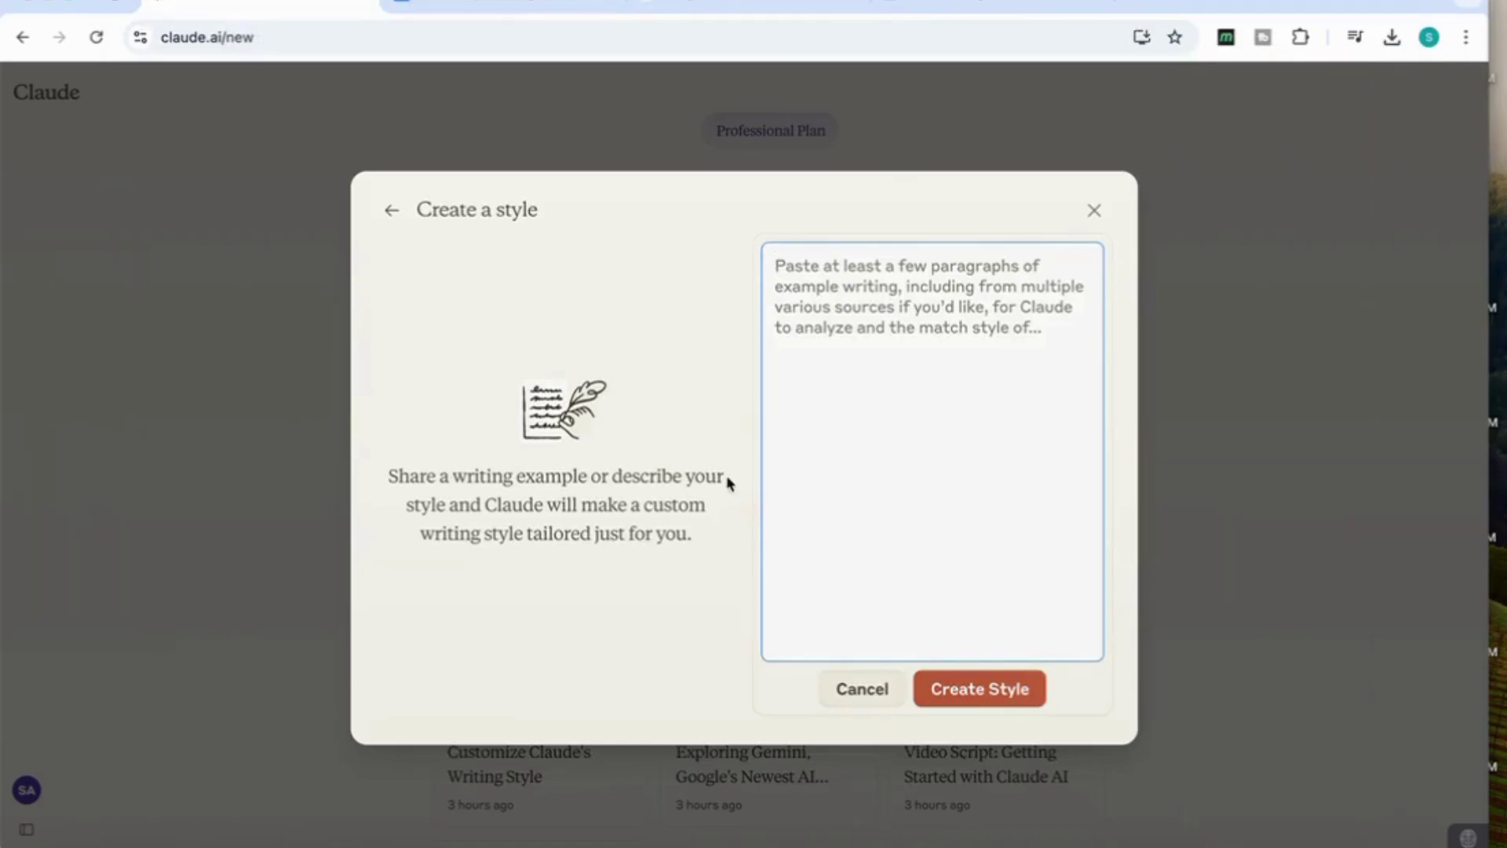
key(super+v)
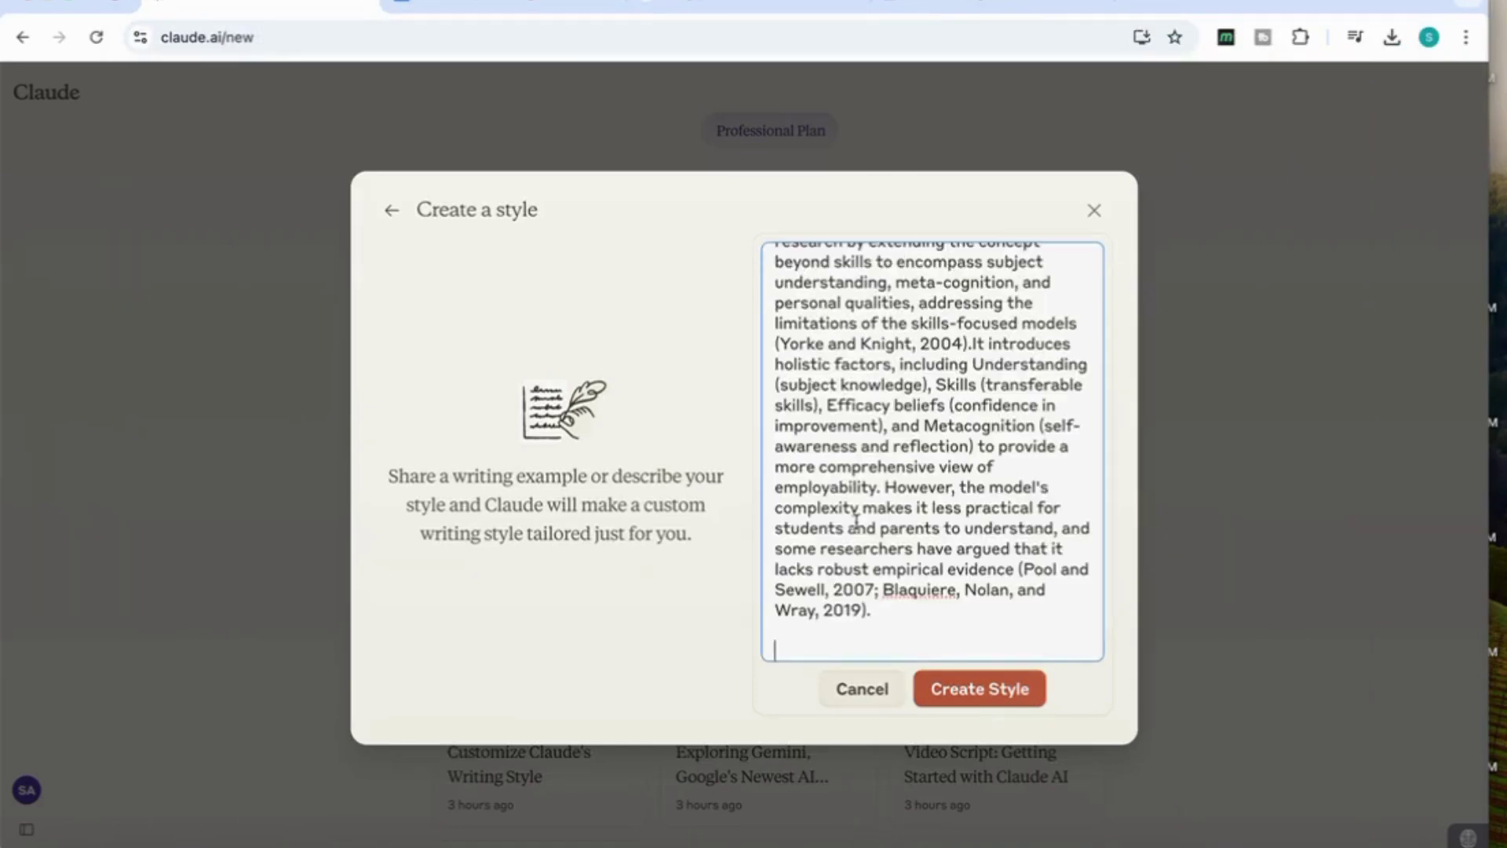
click(976, 691)
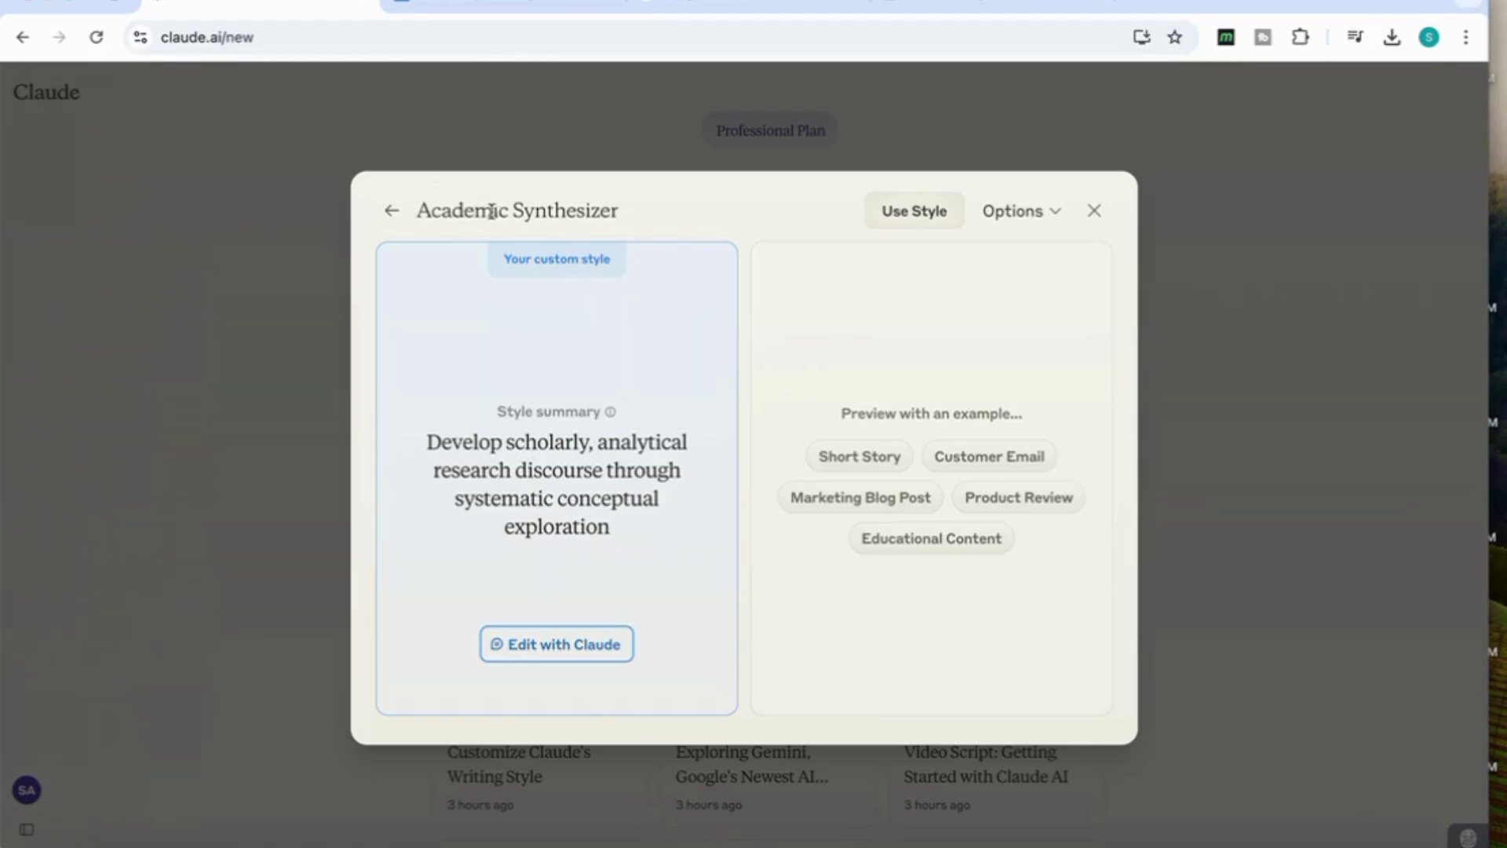
- Confirm the style name Academic Synthesizer and make it the active style for the chat
click(467, 210)
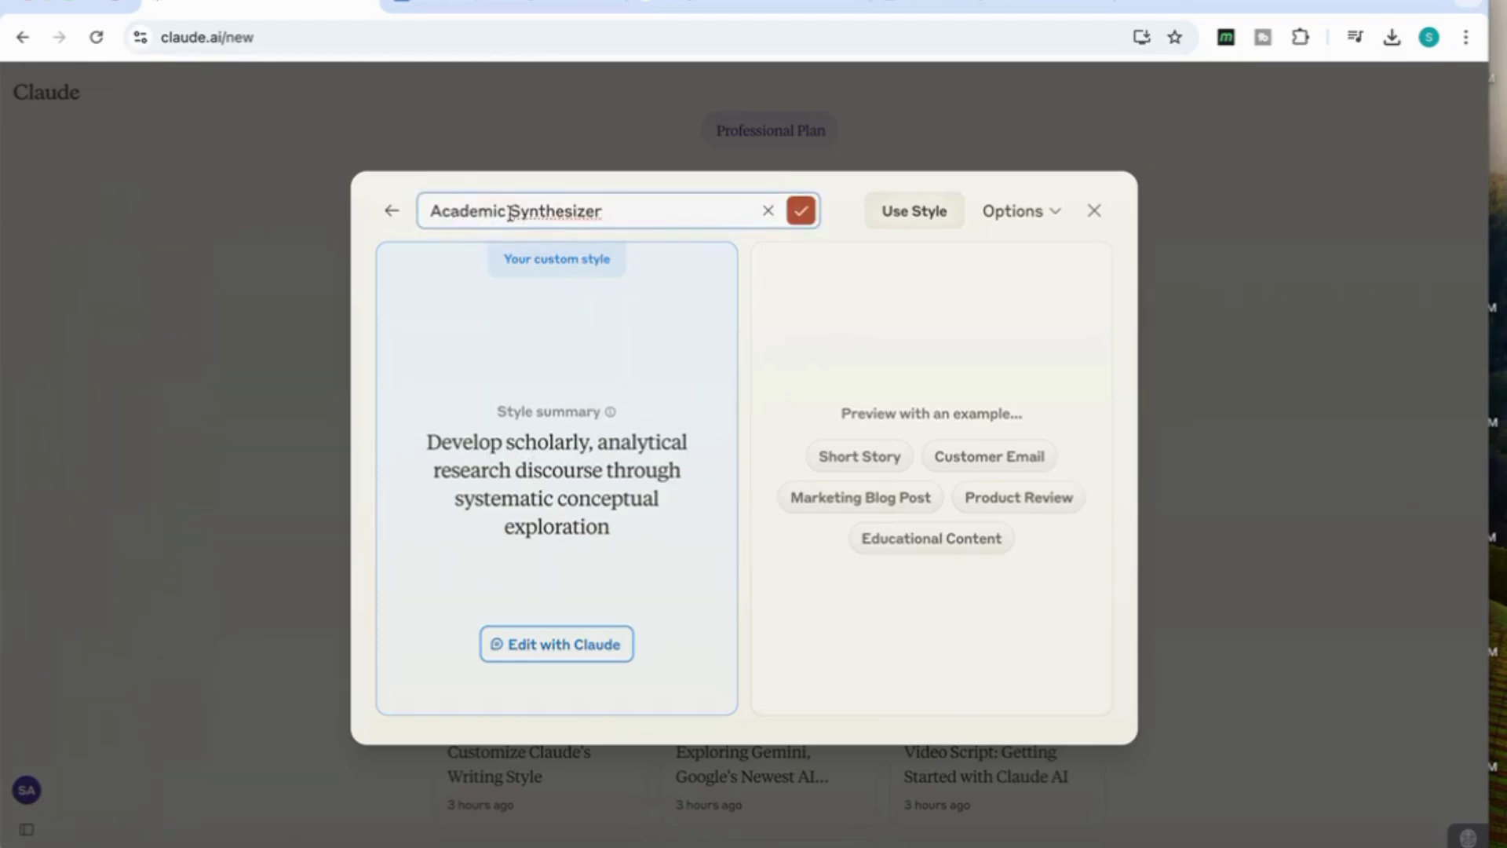
triple_click(581, 210)
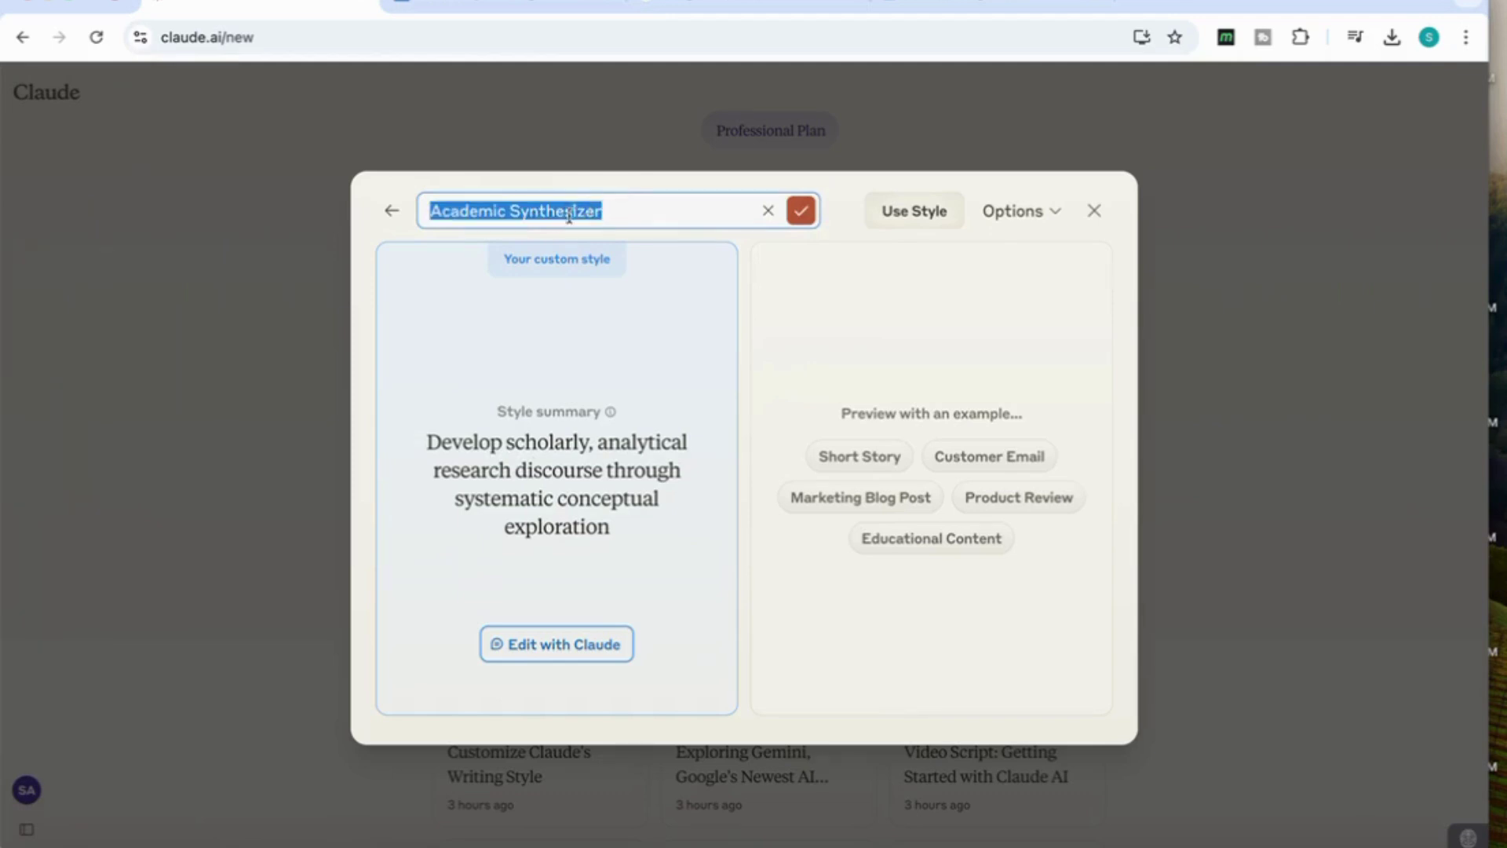
click(619, 225)
triple_click(618, 225)
click(800, 210)
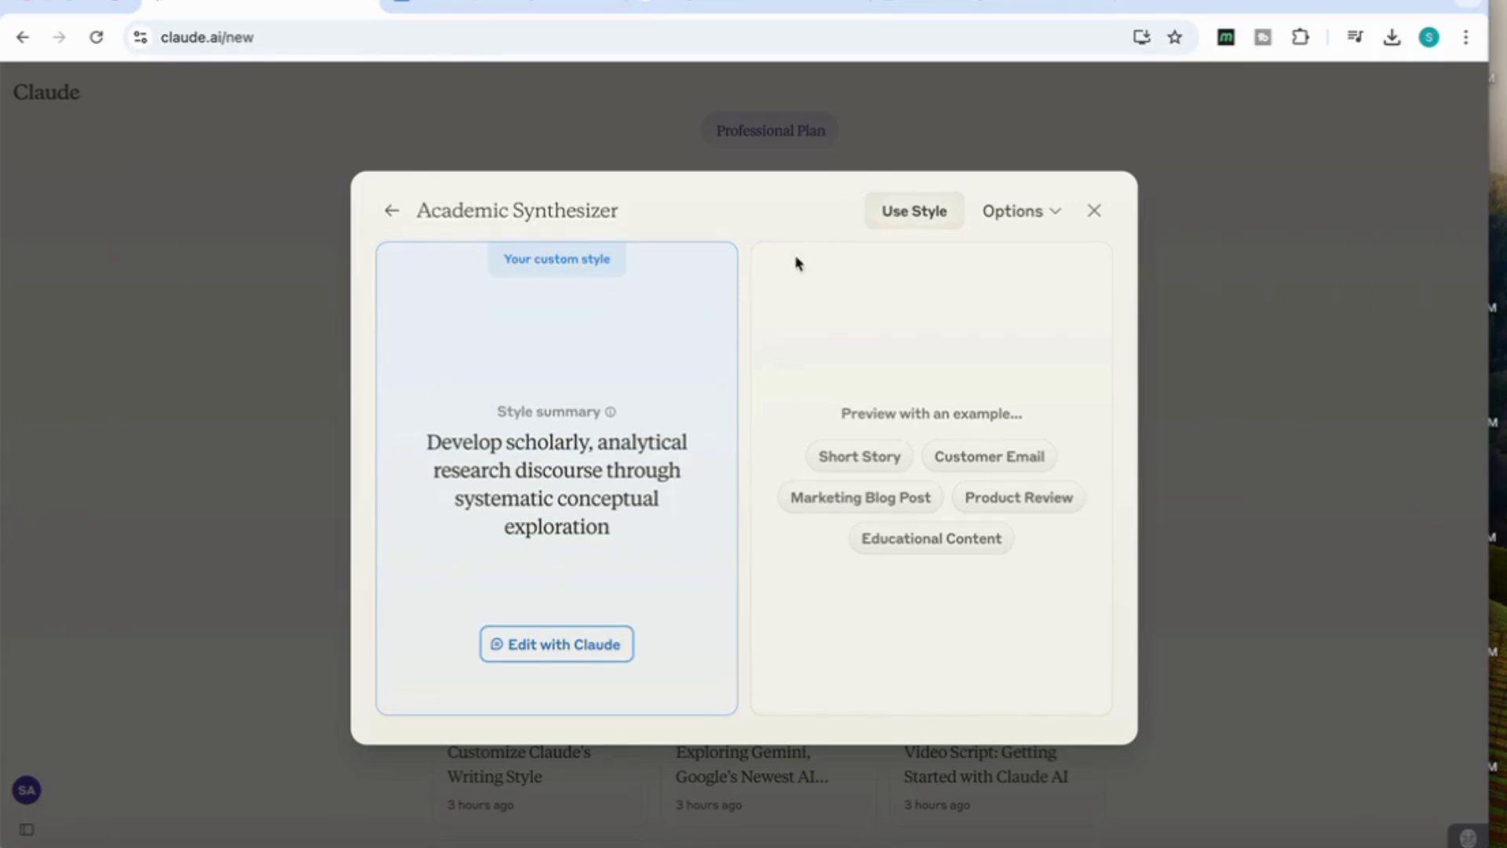
click(920, 214)
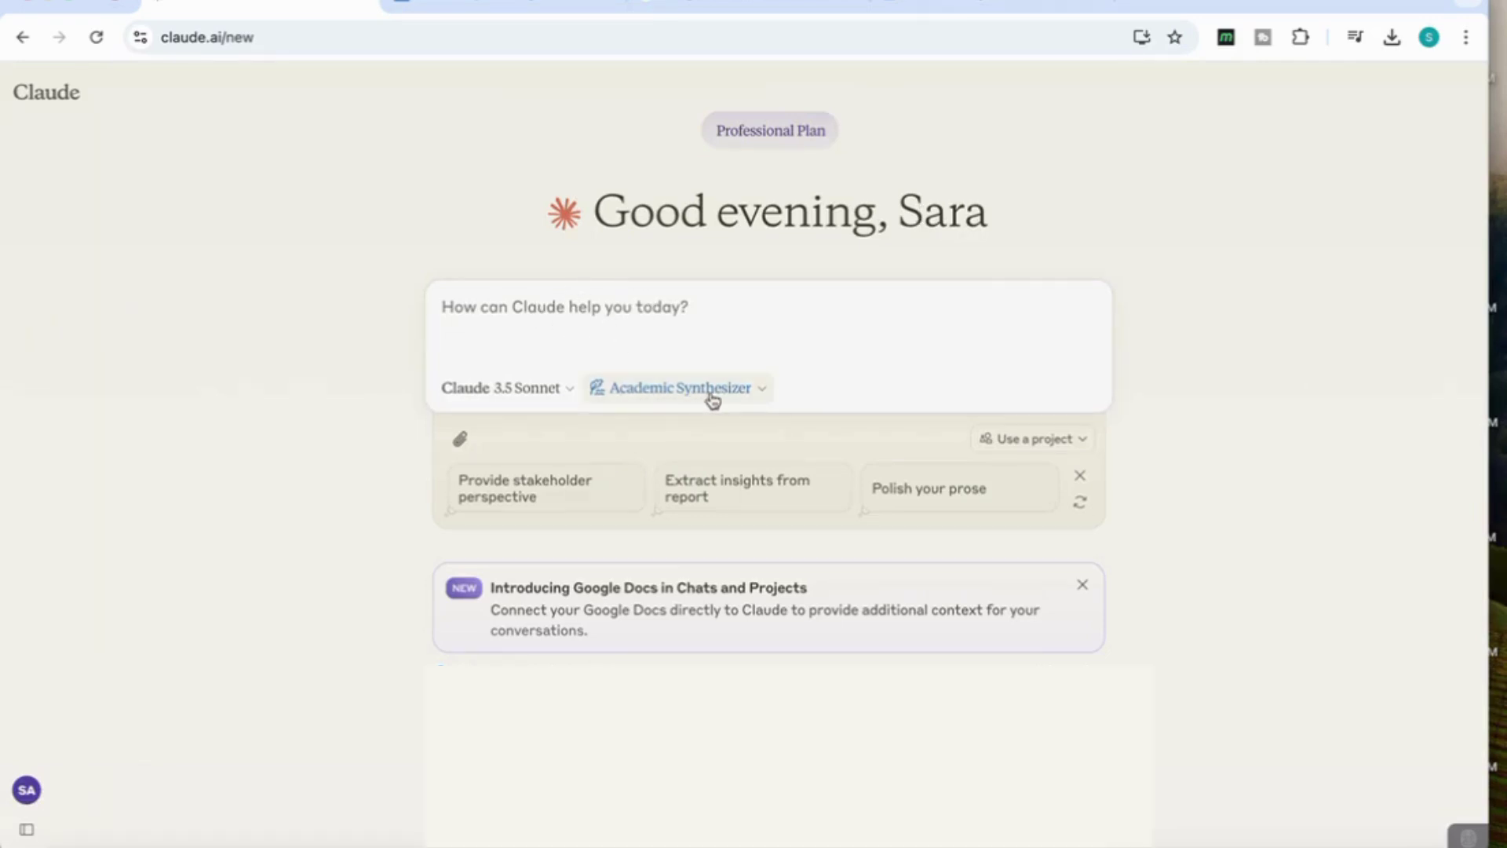
- Paste and send the prompt asking for two paragraphs on AI's impact on employment
click(647, 306)
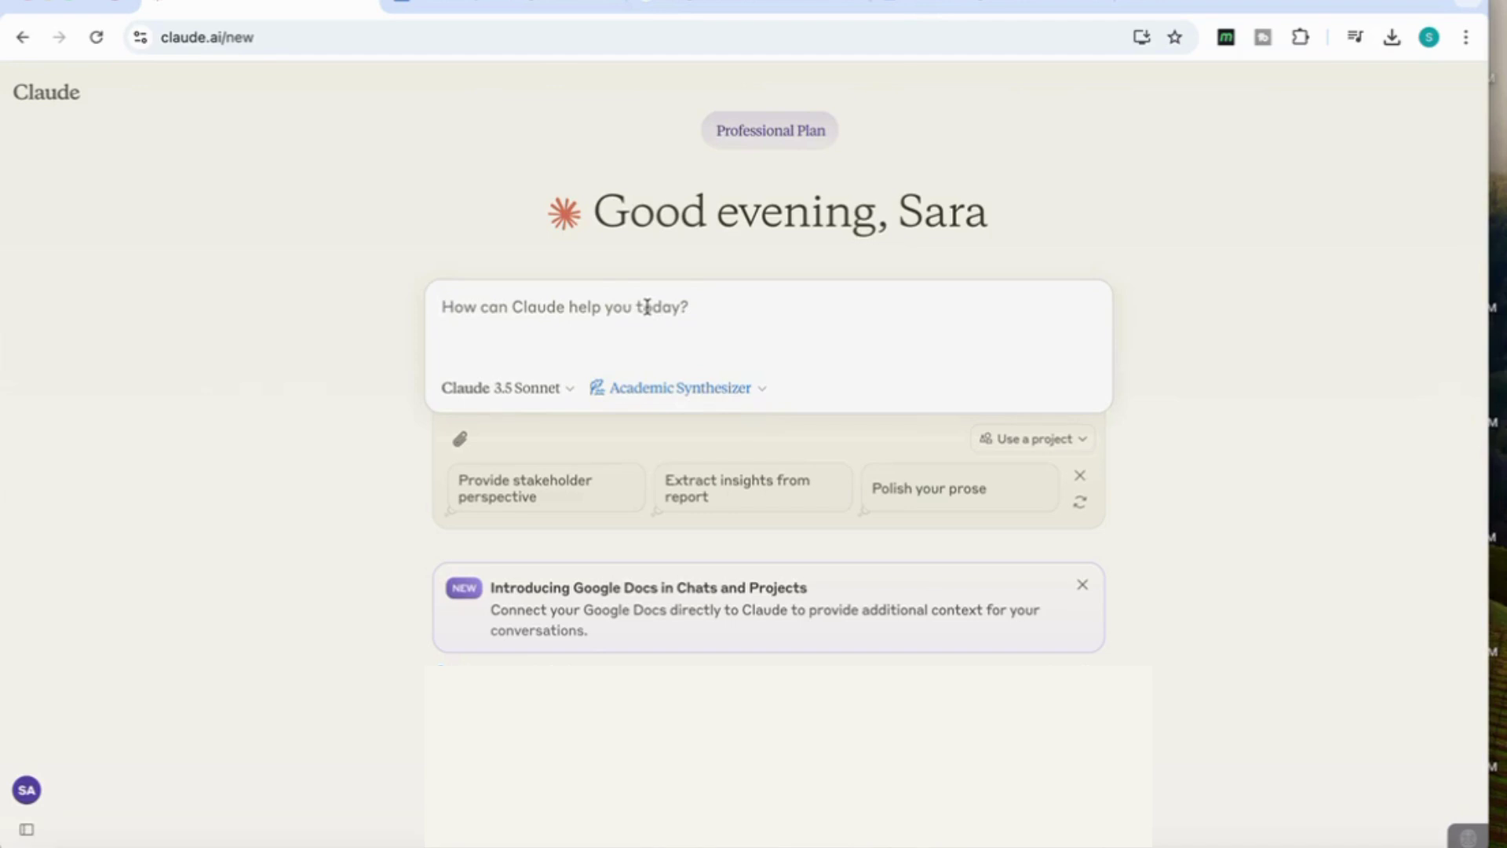
text(write two paragraphs about the impact of AI on employment)
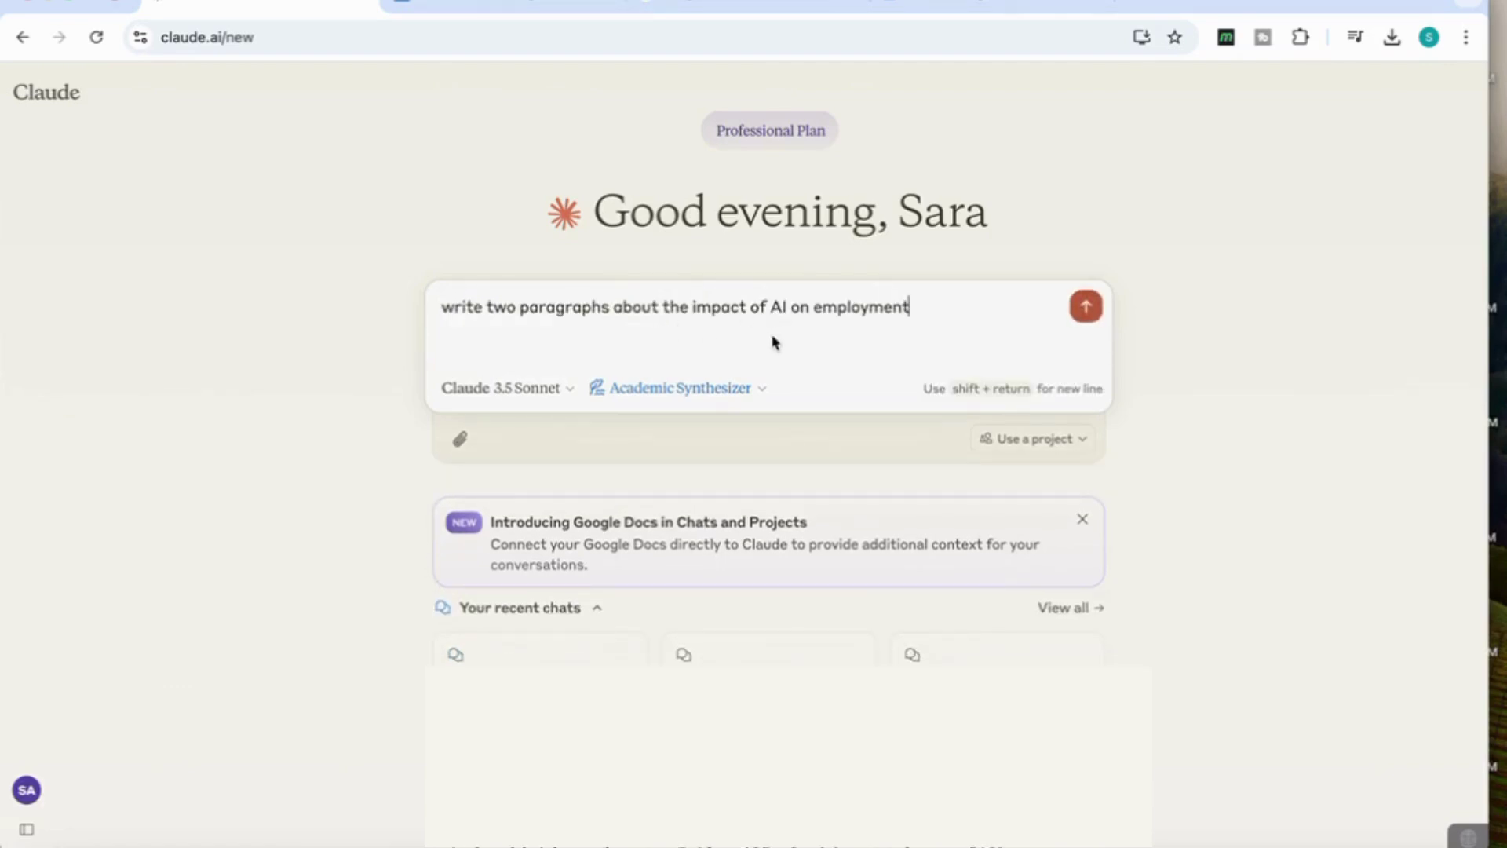
click(1096, 315)
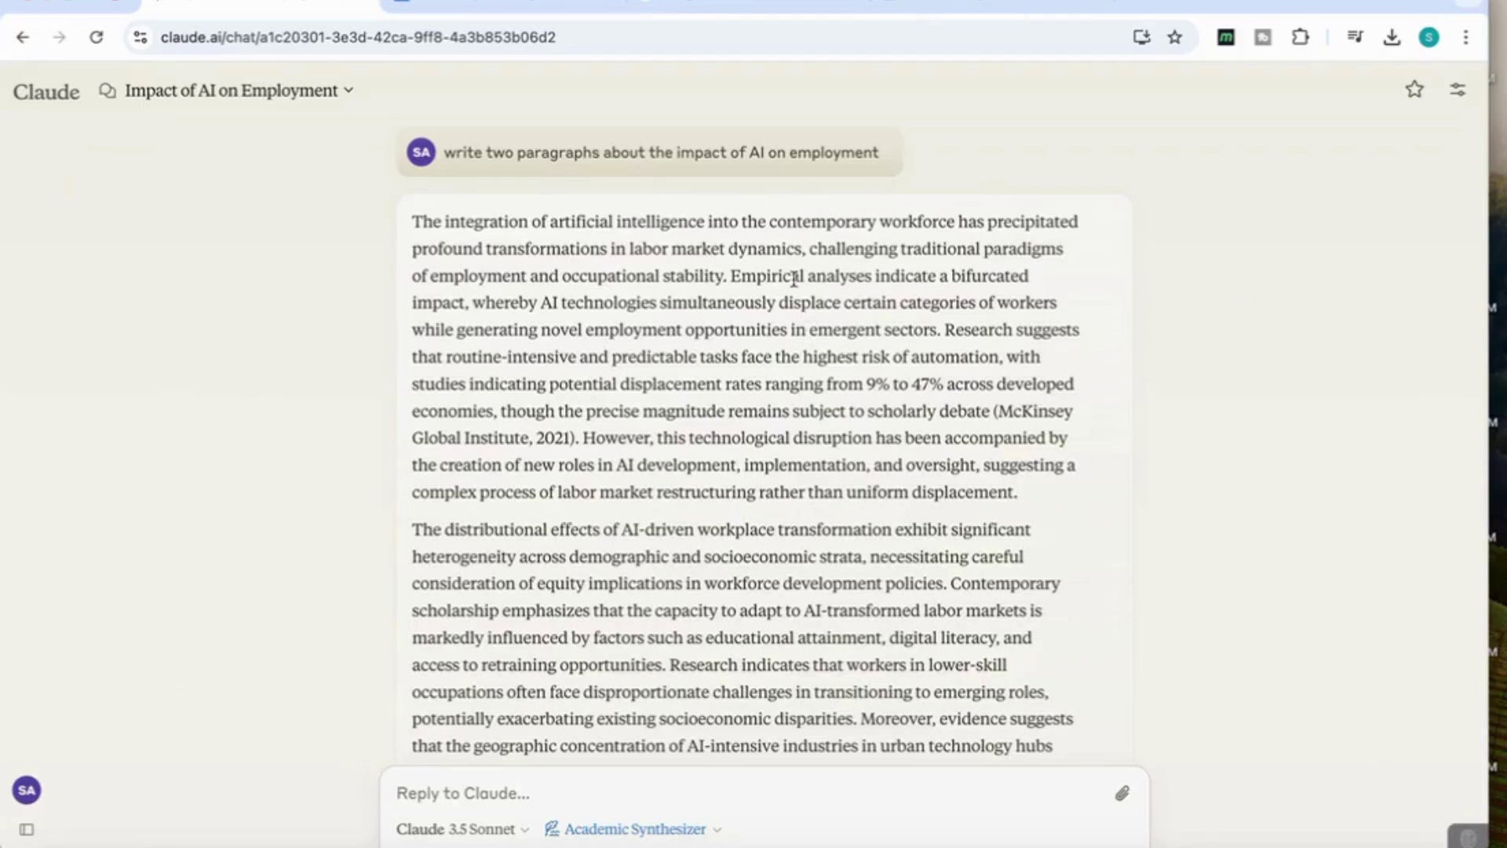
- Read and select Claude's two-paragraph reply on AI and employment, then go to ZeroGPT
scroll(794, 278, down, 1)
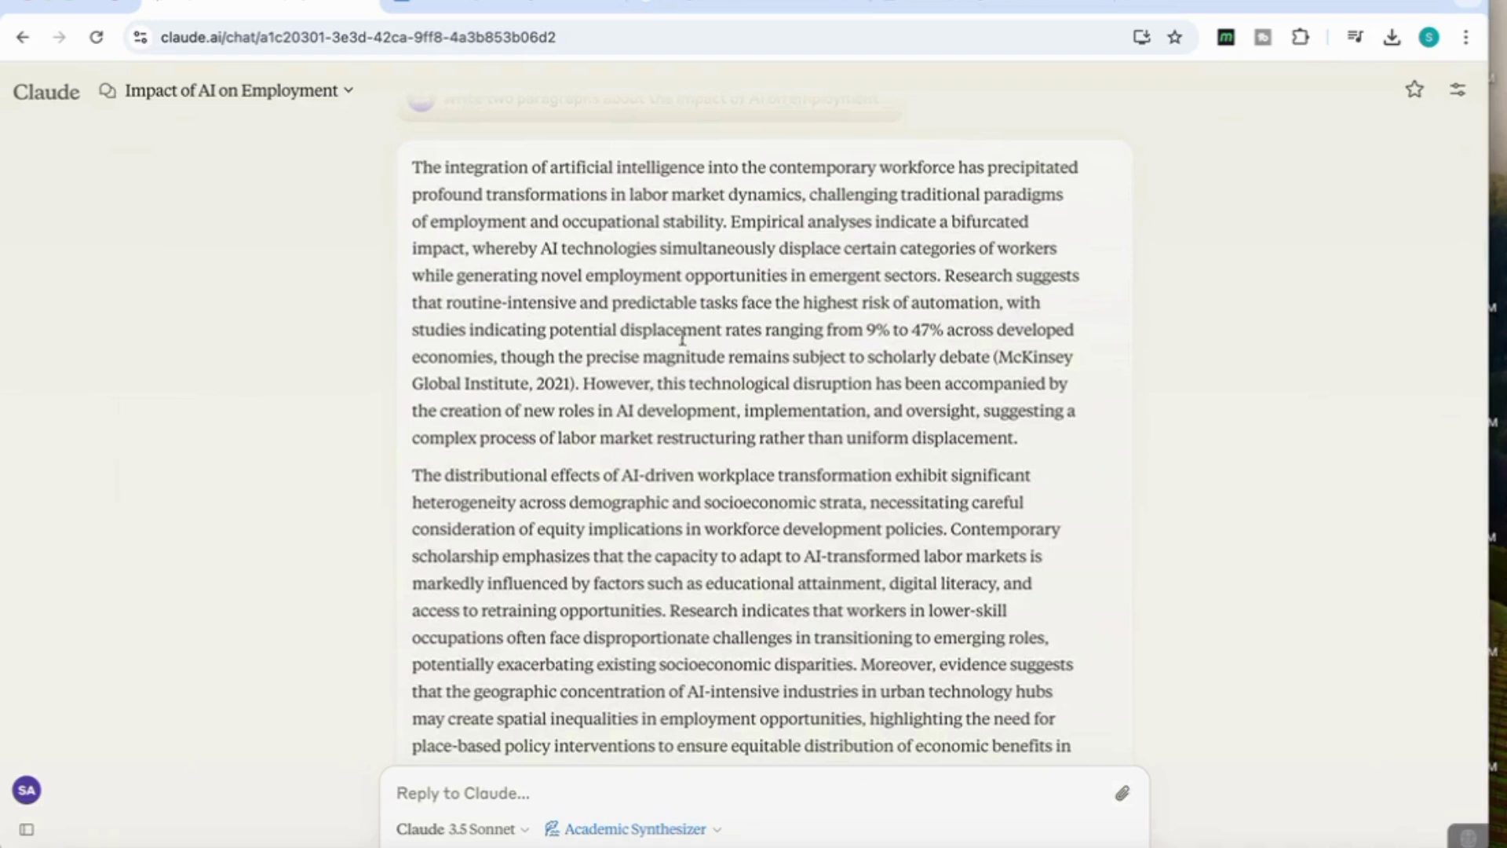
scroll(763, 376, down, 1)
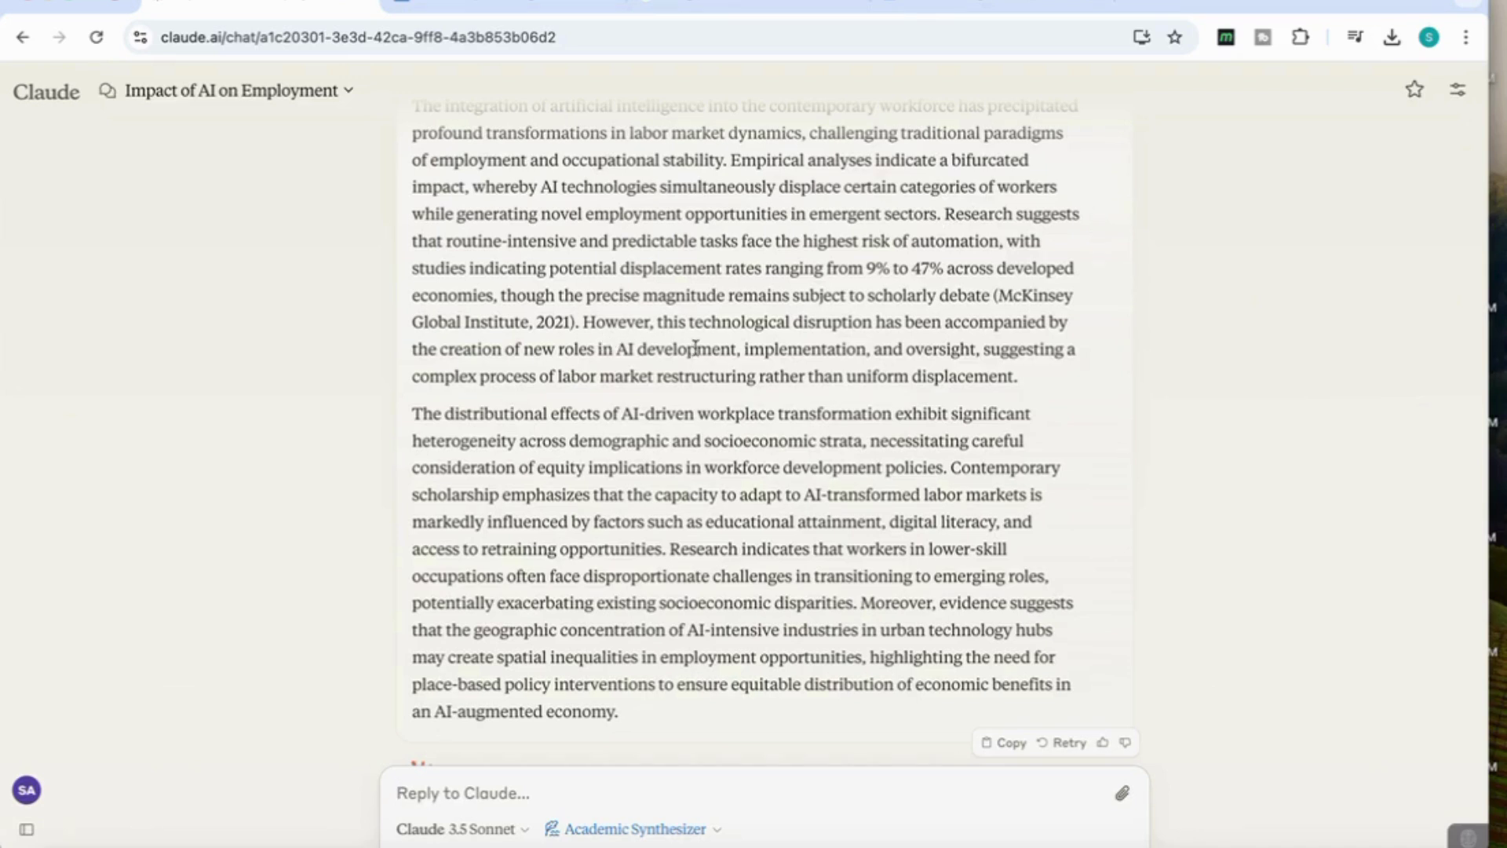
scroll(695, 347, up, 1)
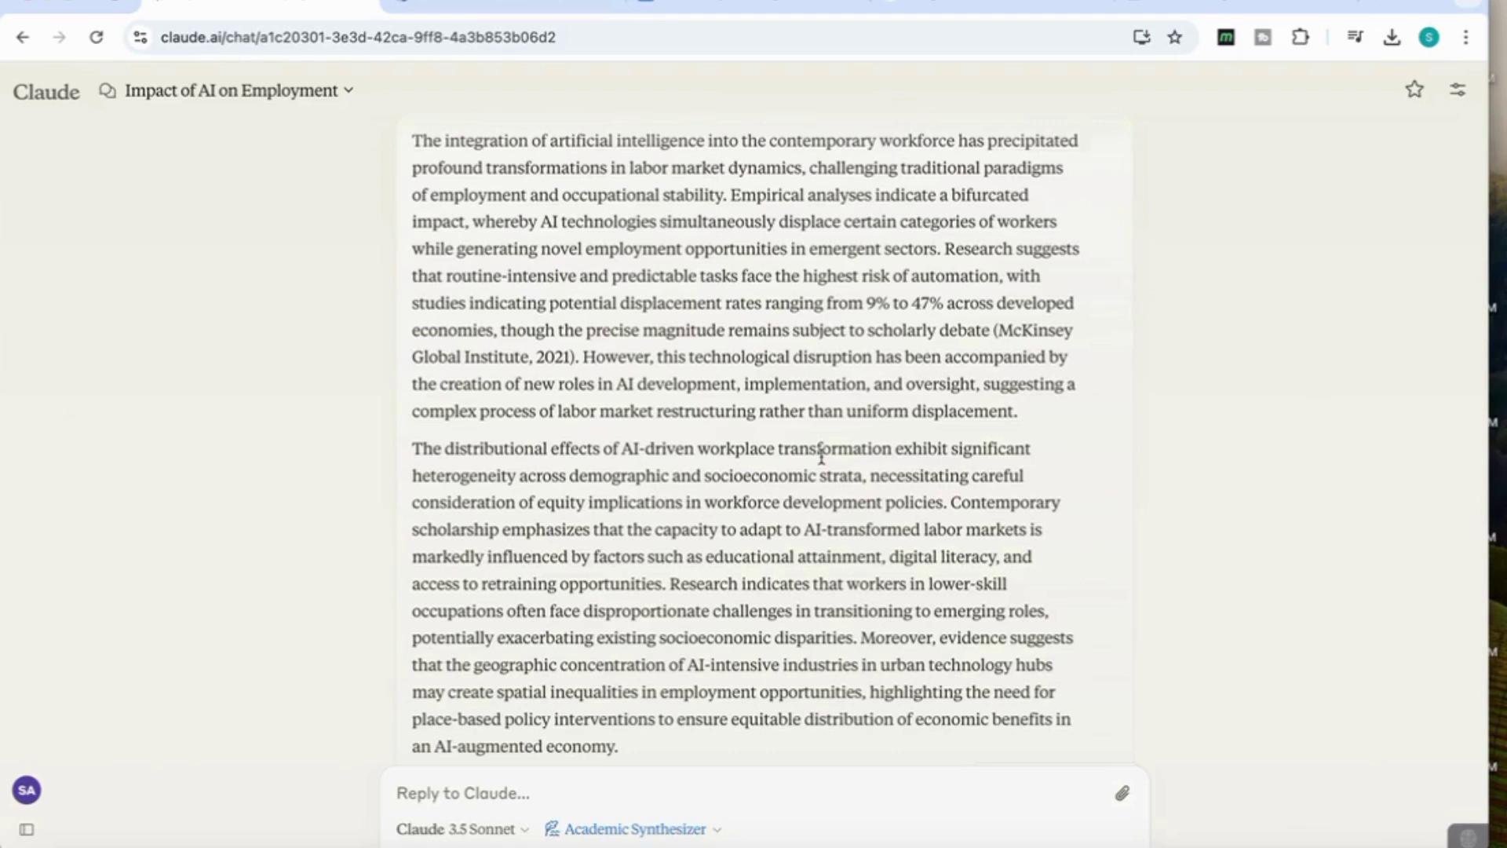
drag(412, 139, 707, 742)
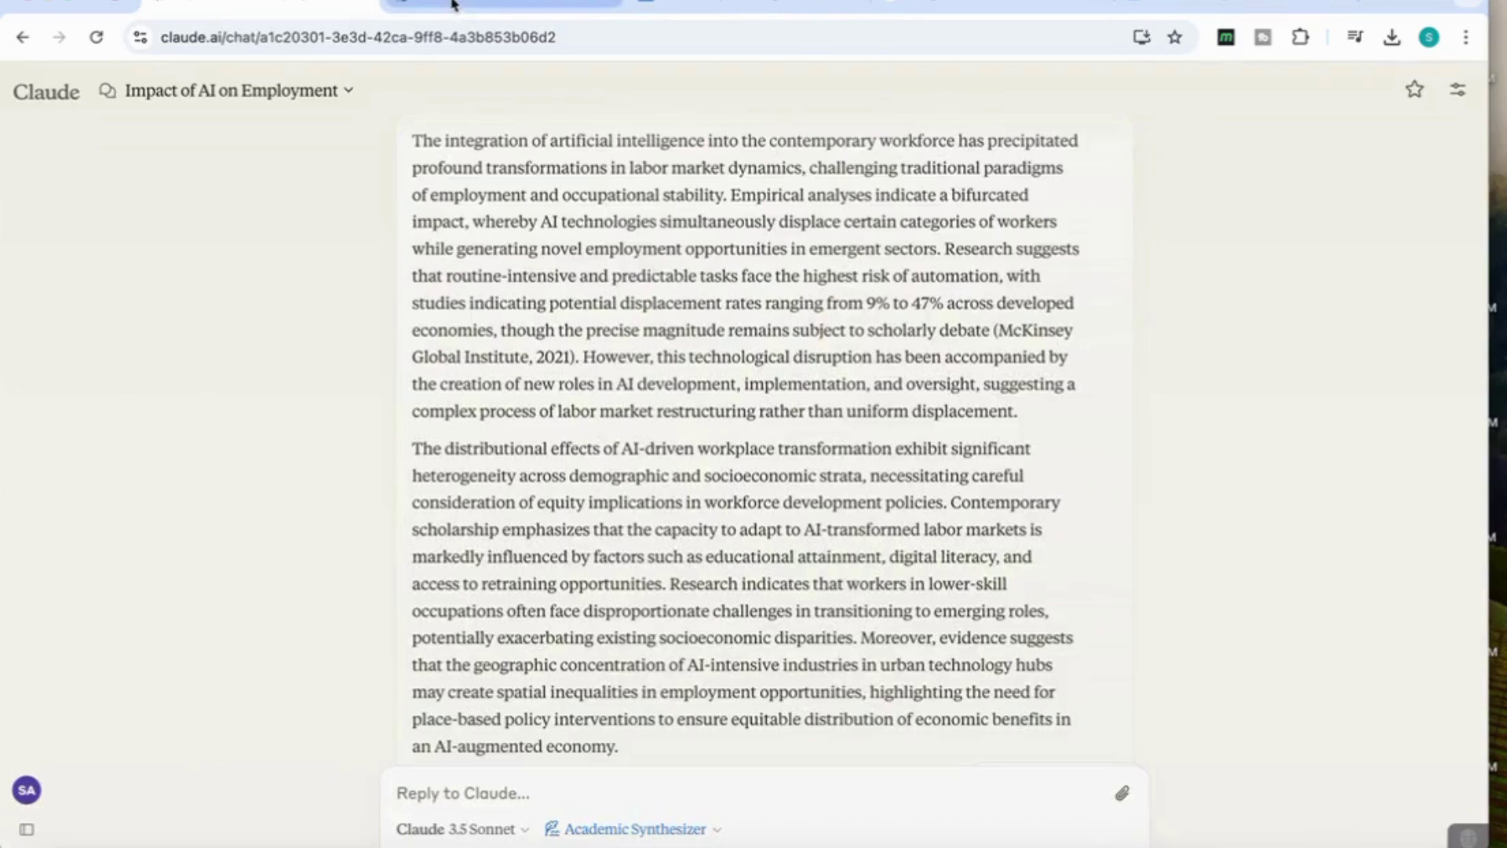
click(457, 6)
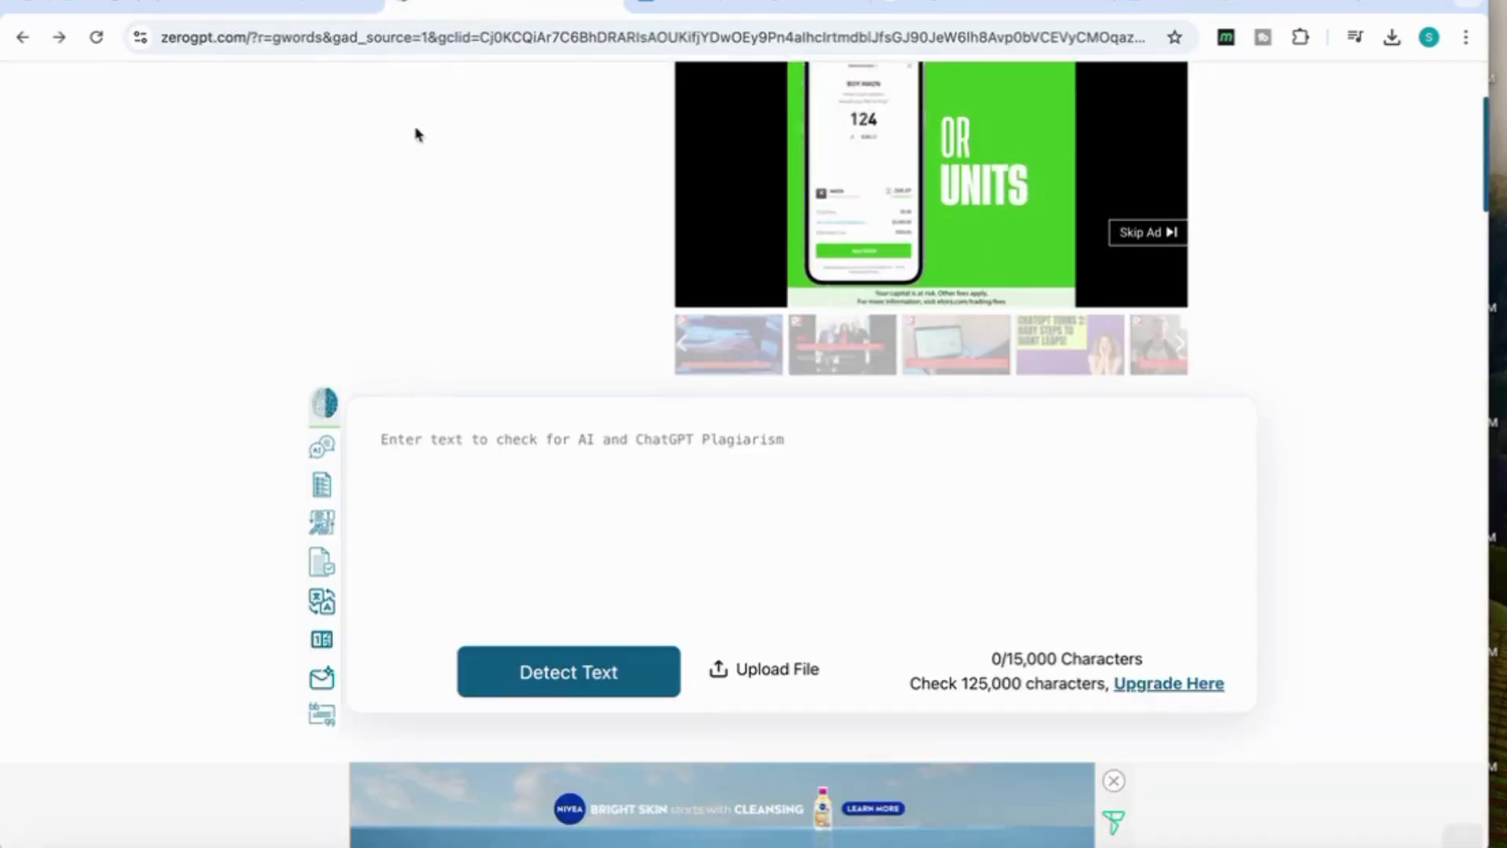
- Paste the Claude reply into ZeroGPT, detect it, and review the 62.07% AI result
scroll(461, 212, up, 4)
scroll(460, 212, down, 3)
scroll(329, 298, down, 2)
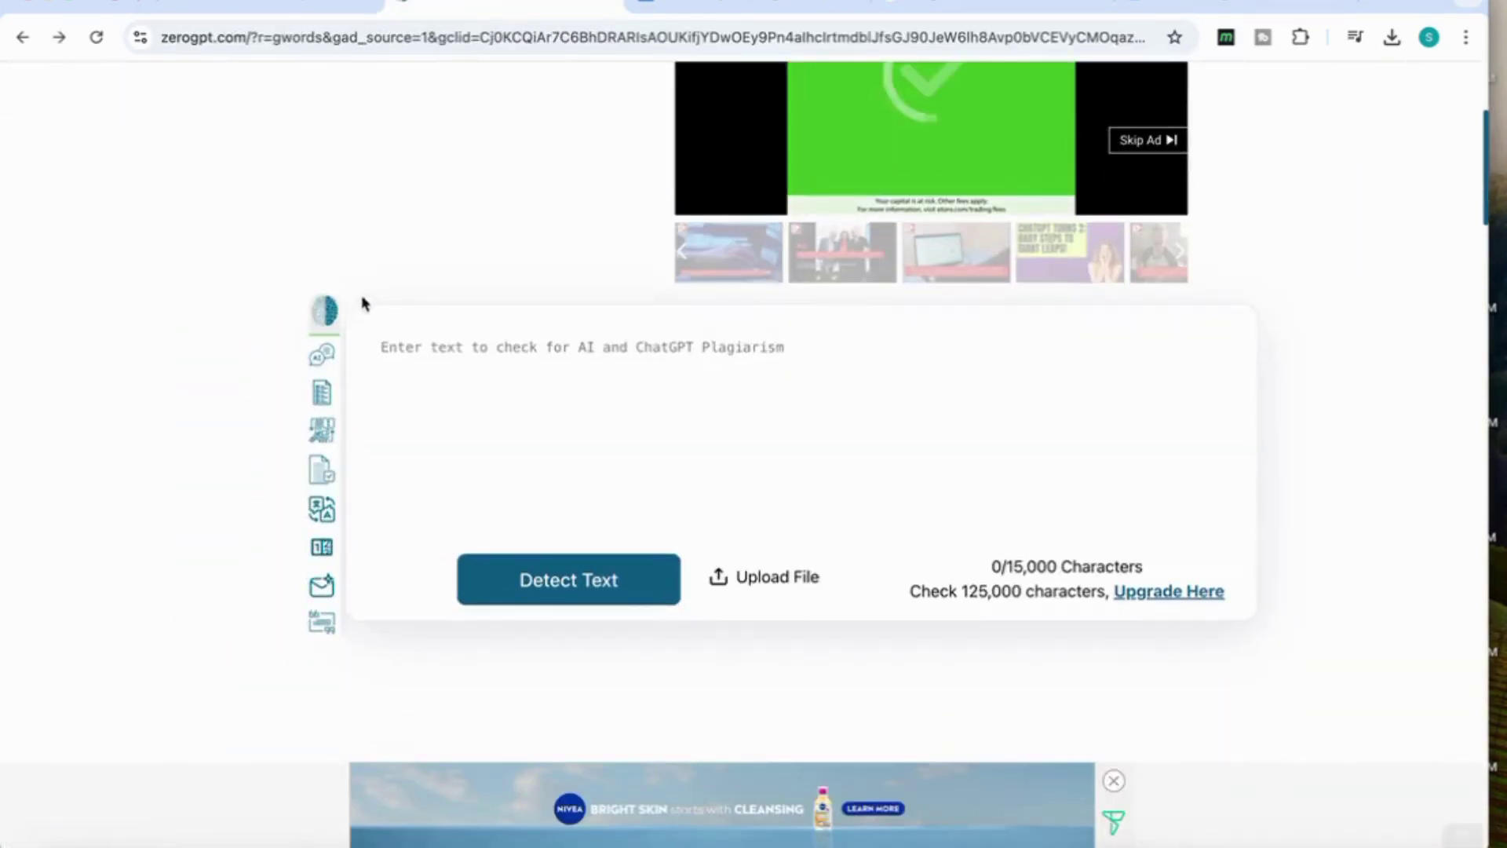
click(396, 355)
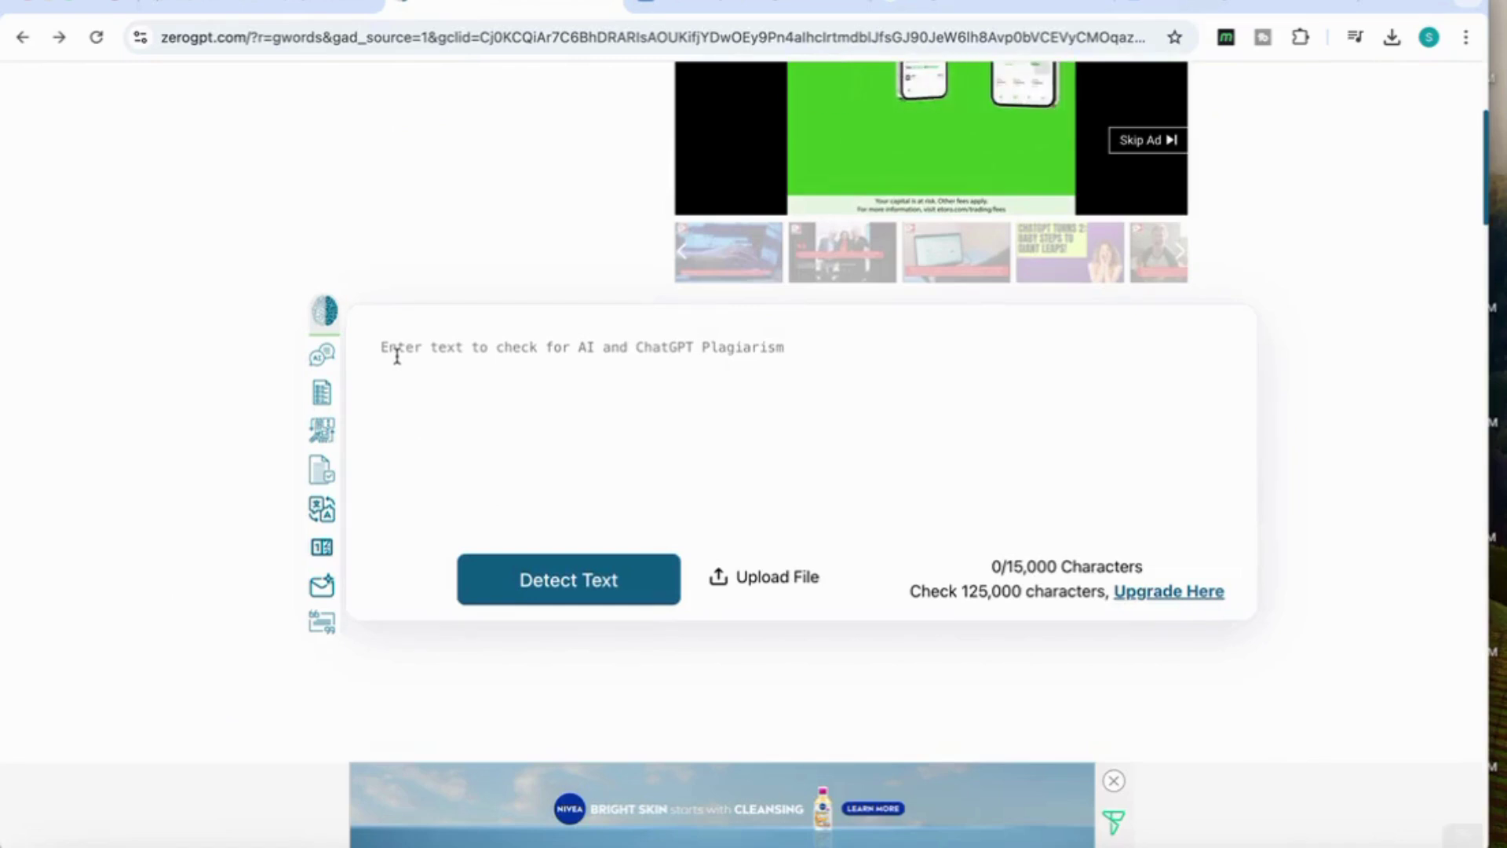
key(super+v)
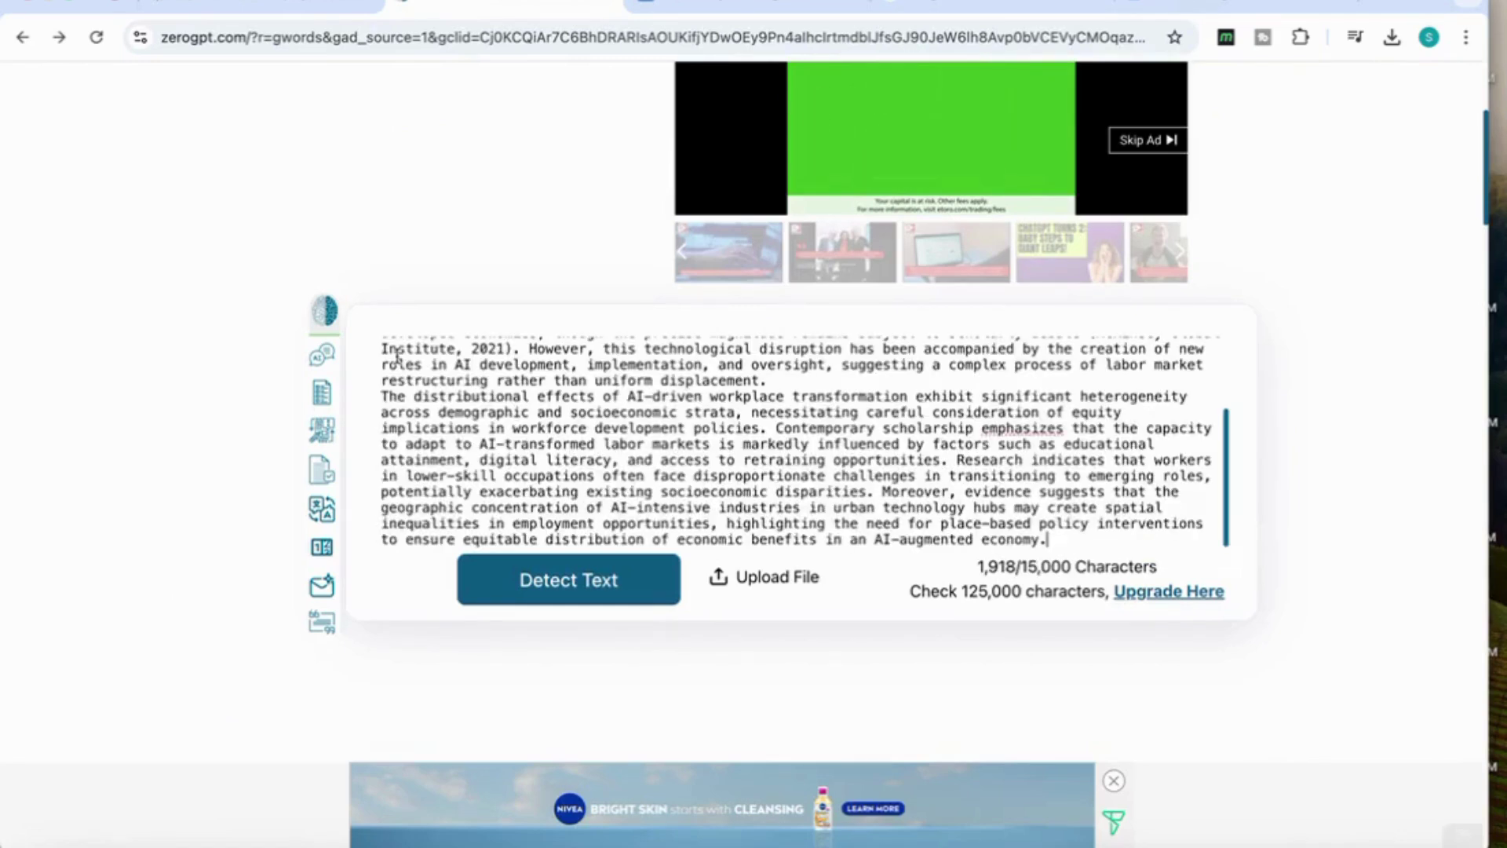
click(570, 591)
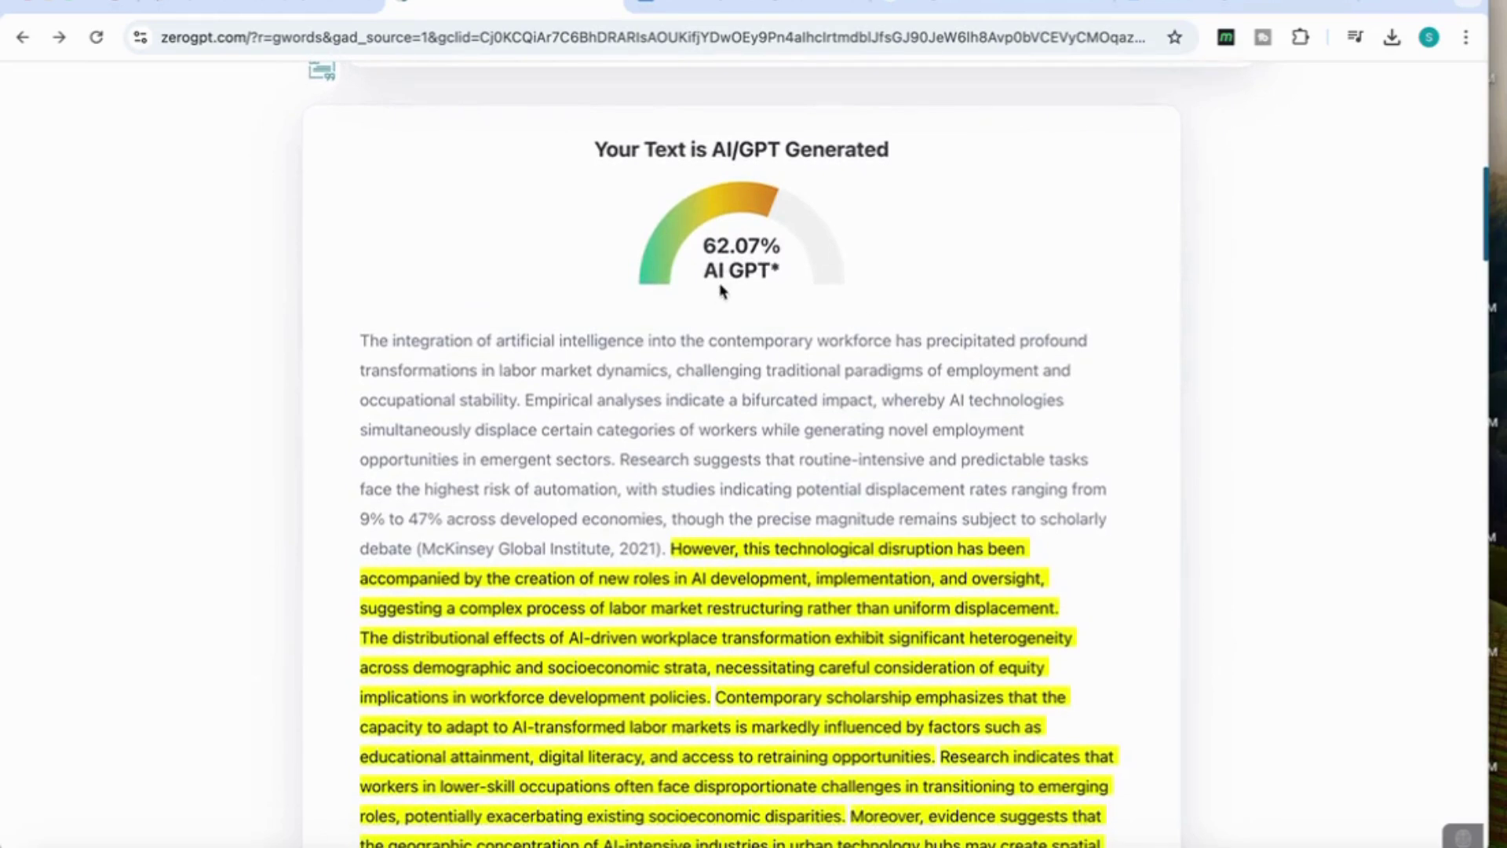
scroll(754, 323, down, 2)
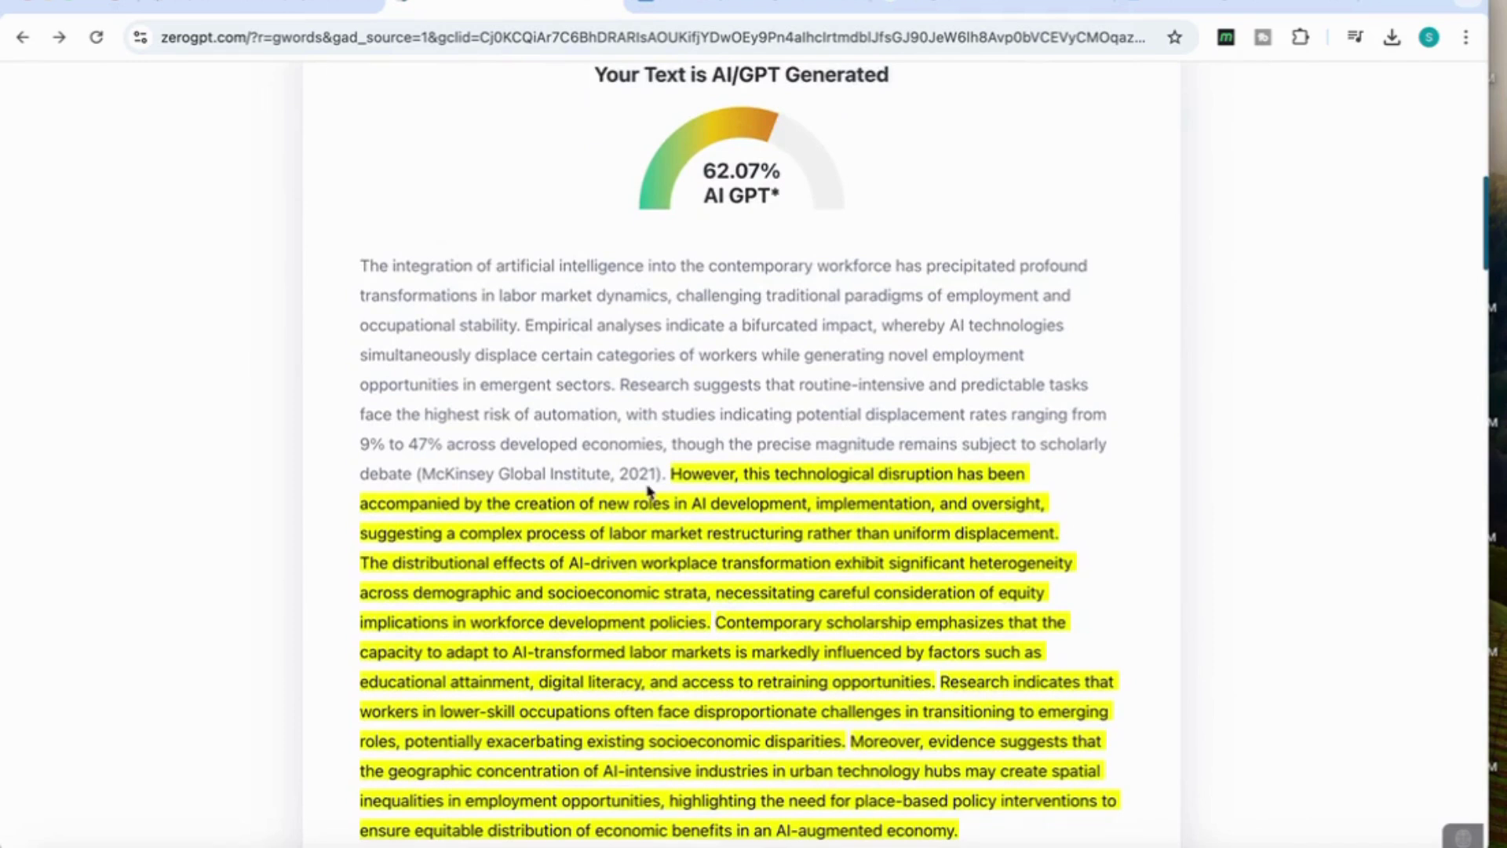
scroll(651, 493, down, 2)
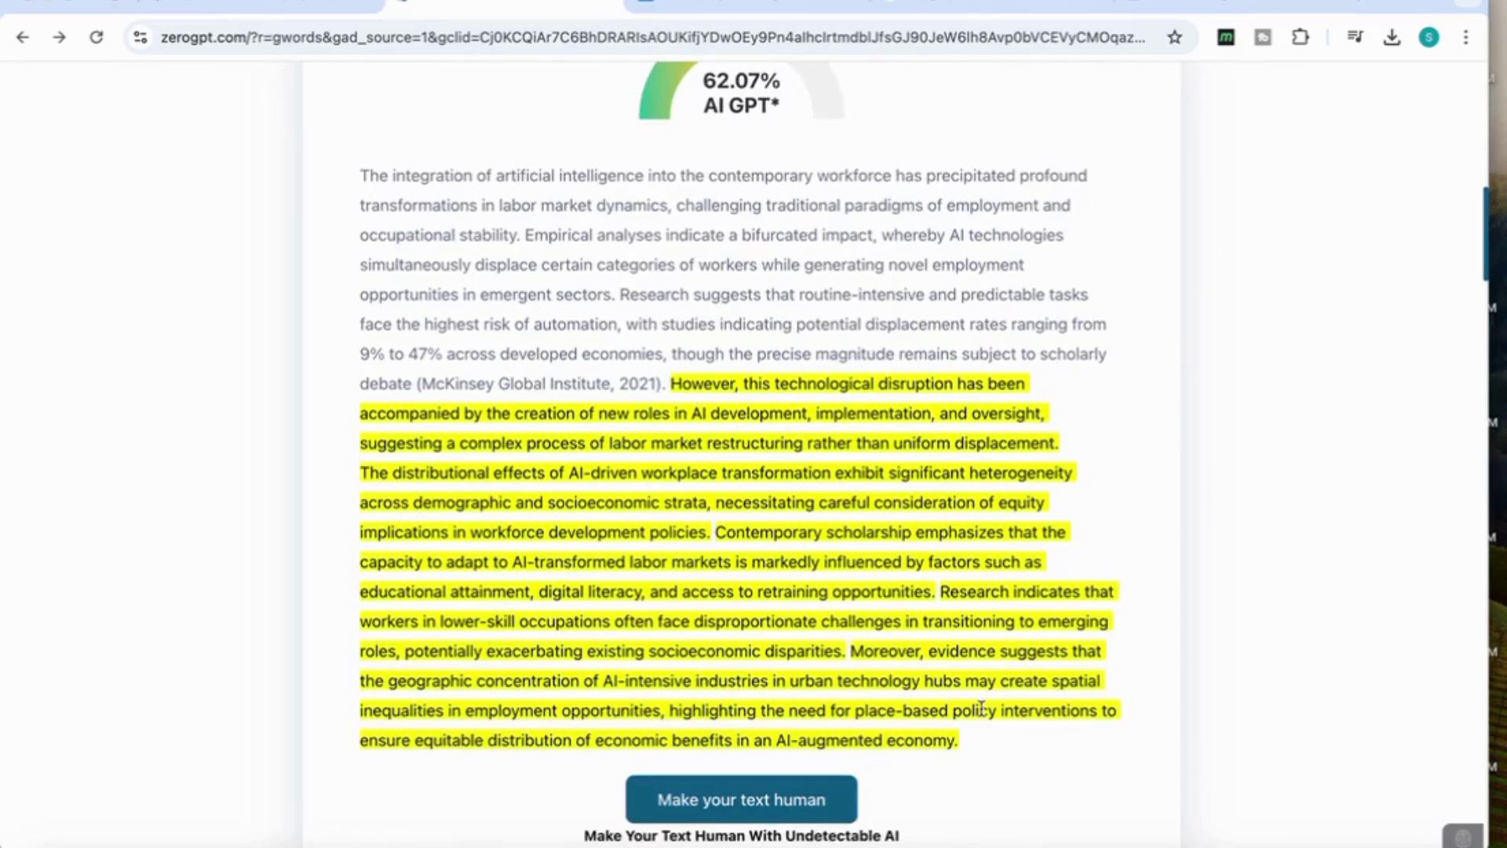
- Start a new Claude chat with Cmd+K, then select the Gemini video's YouTube description
click(259, 9)
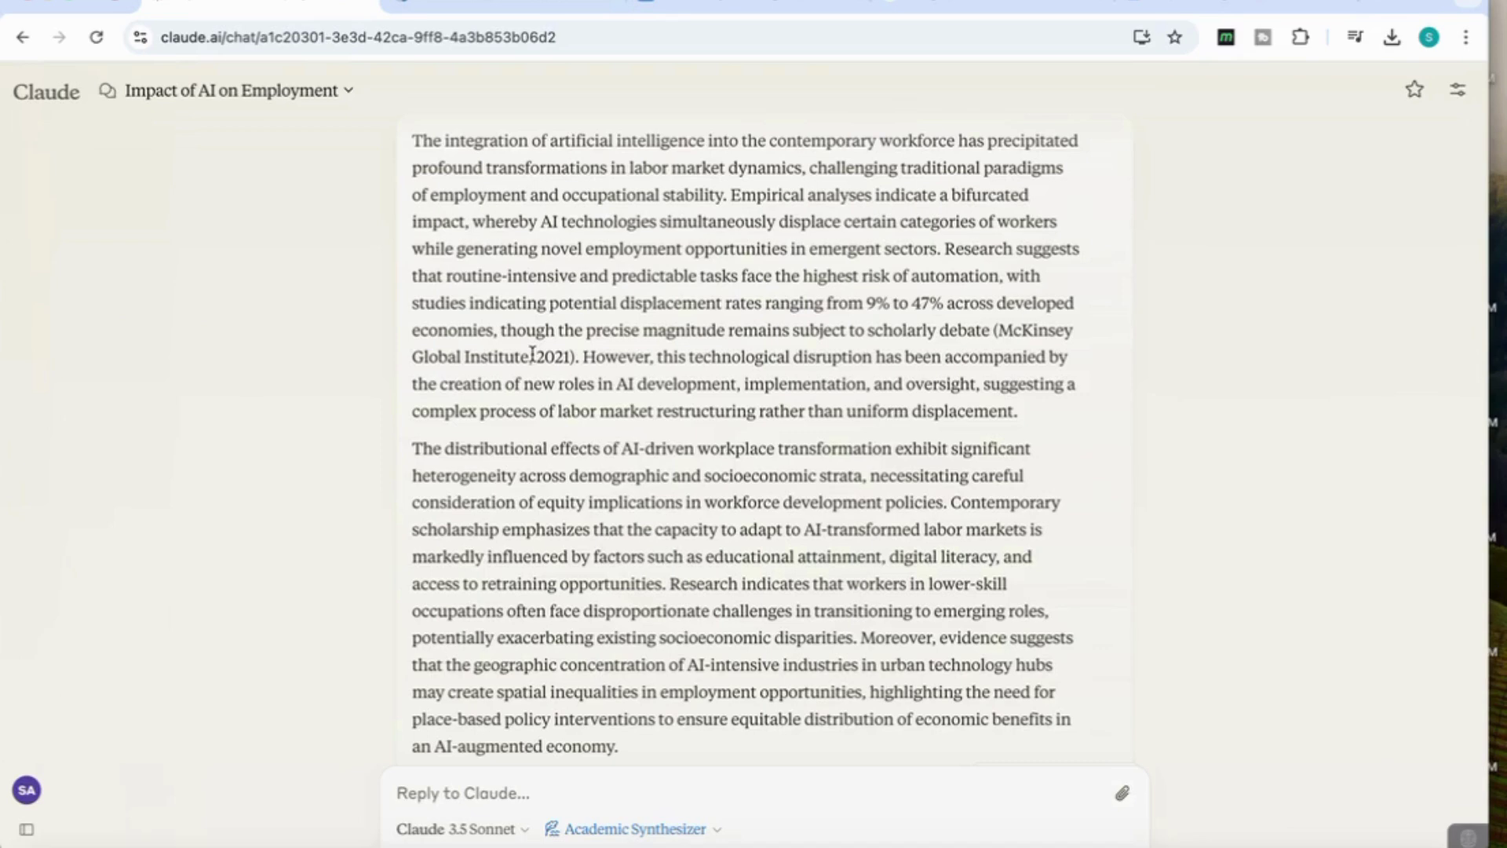
key(super+k)
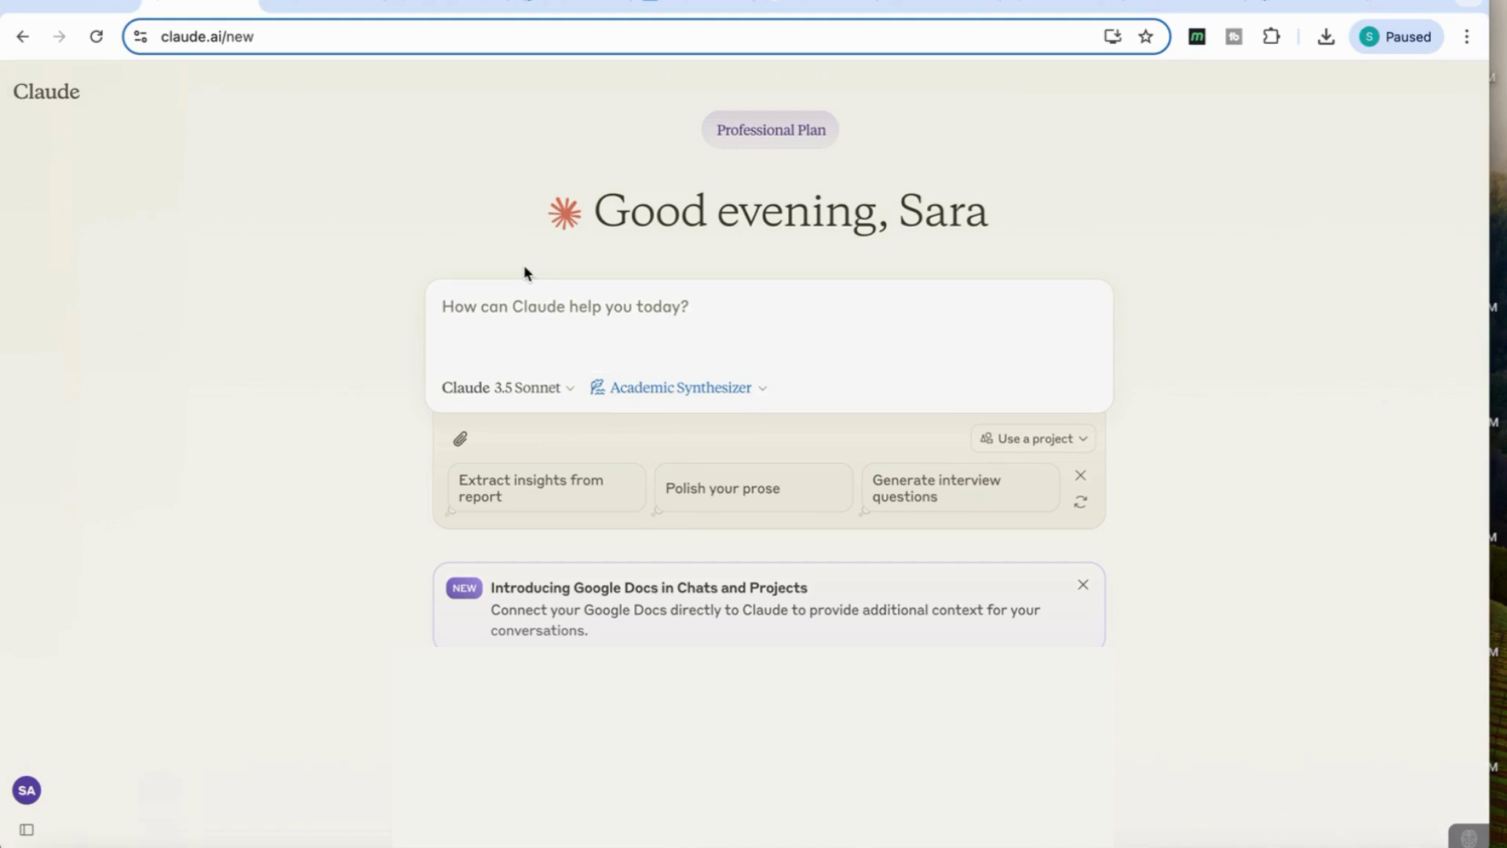
click(325, 7)
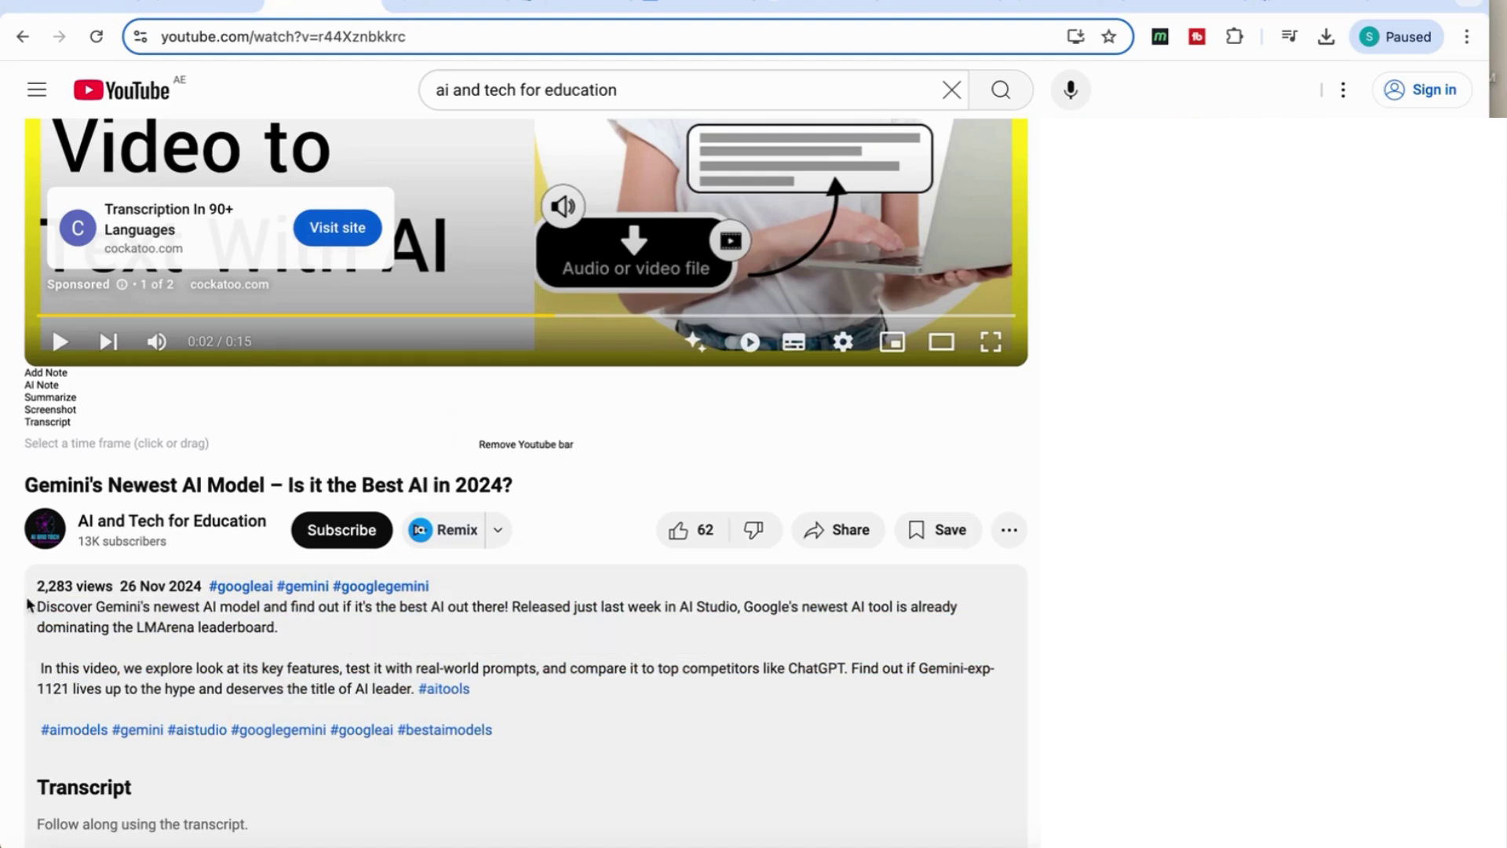
drag(36, 606, 501, 742)
key(super+c)
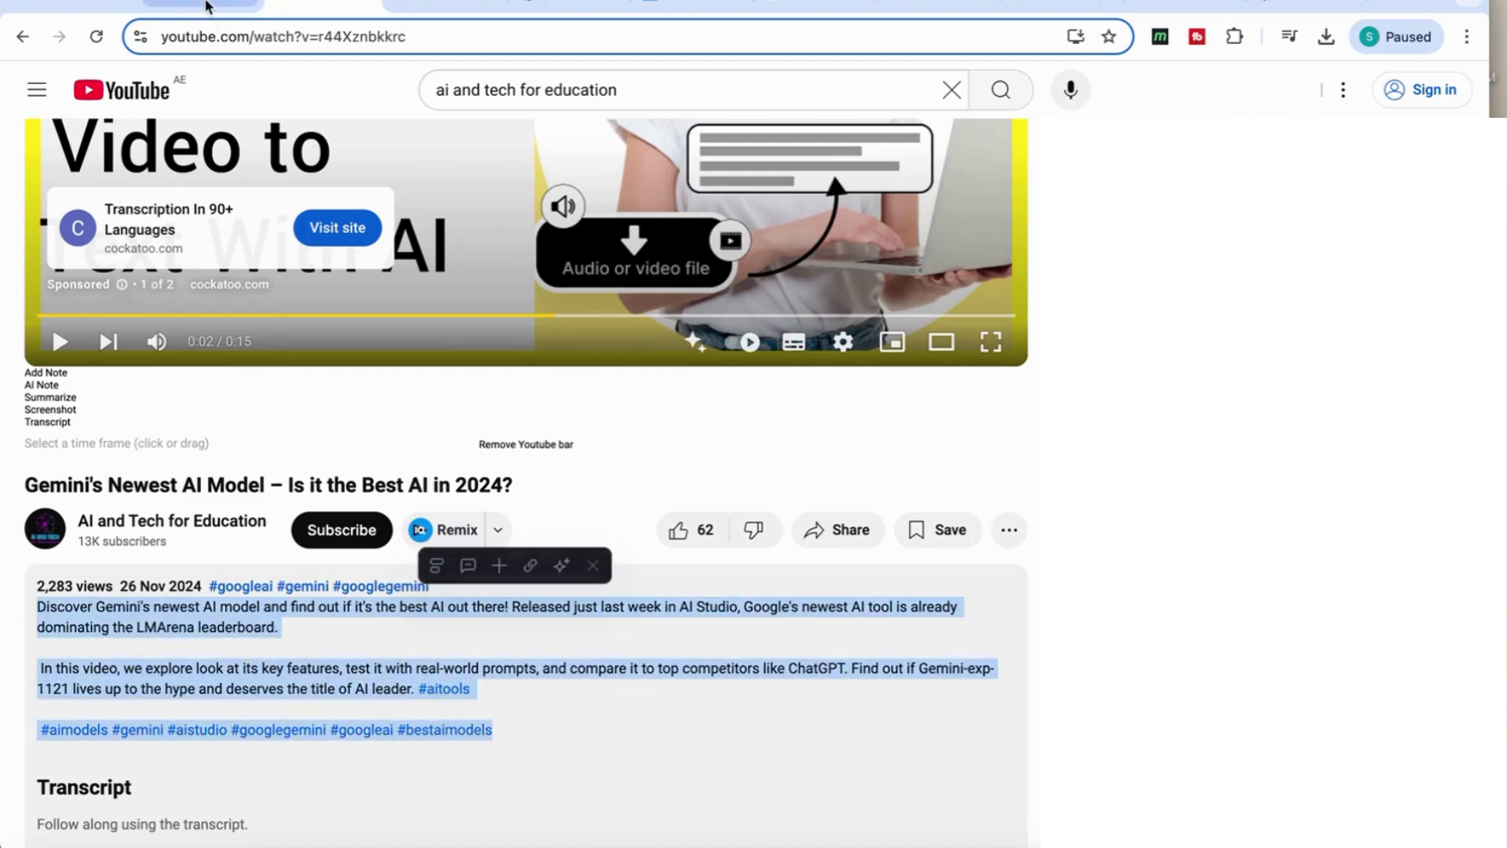
- Start a custom style in the new chat, with the Gemini video description pasted as its example
click(232, 8)
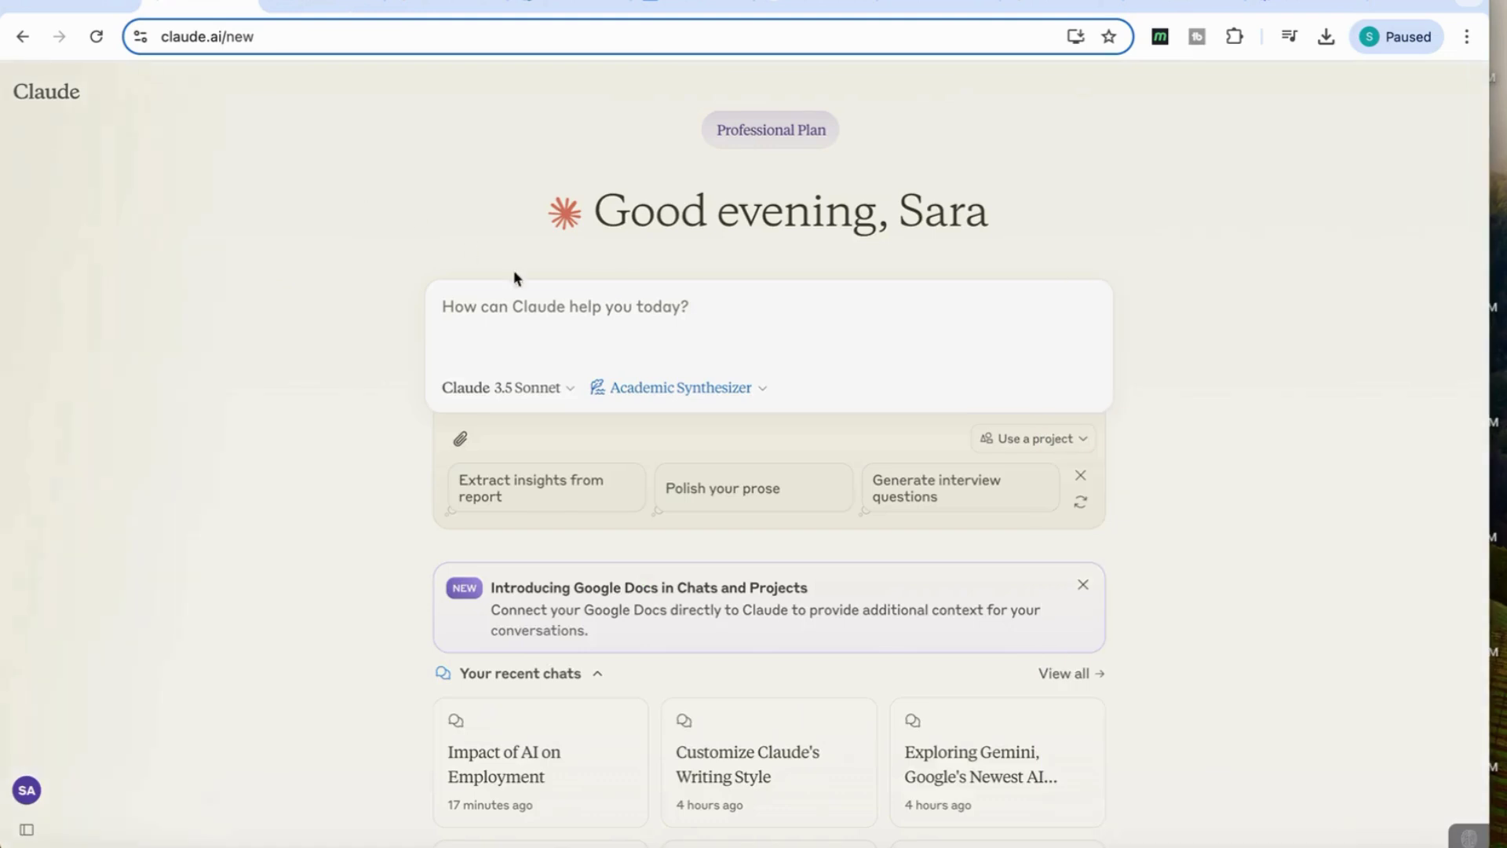
click(761, 387)
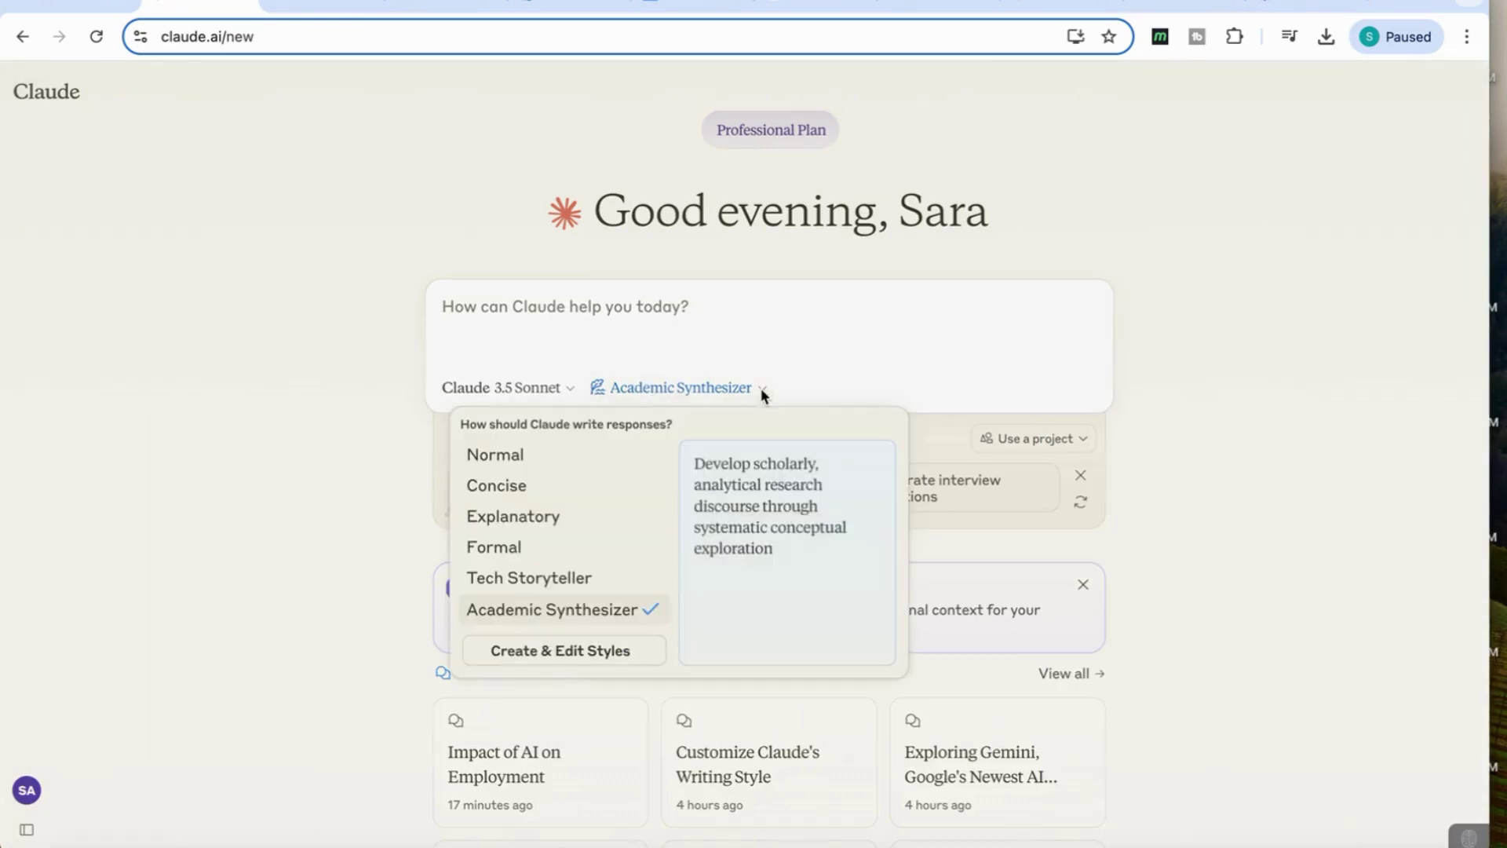
click(560, 656)
click(481, 699)
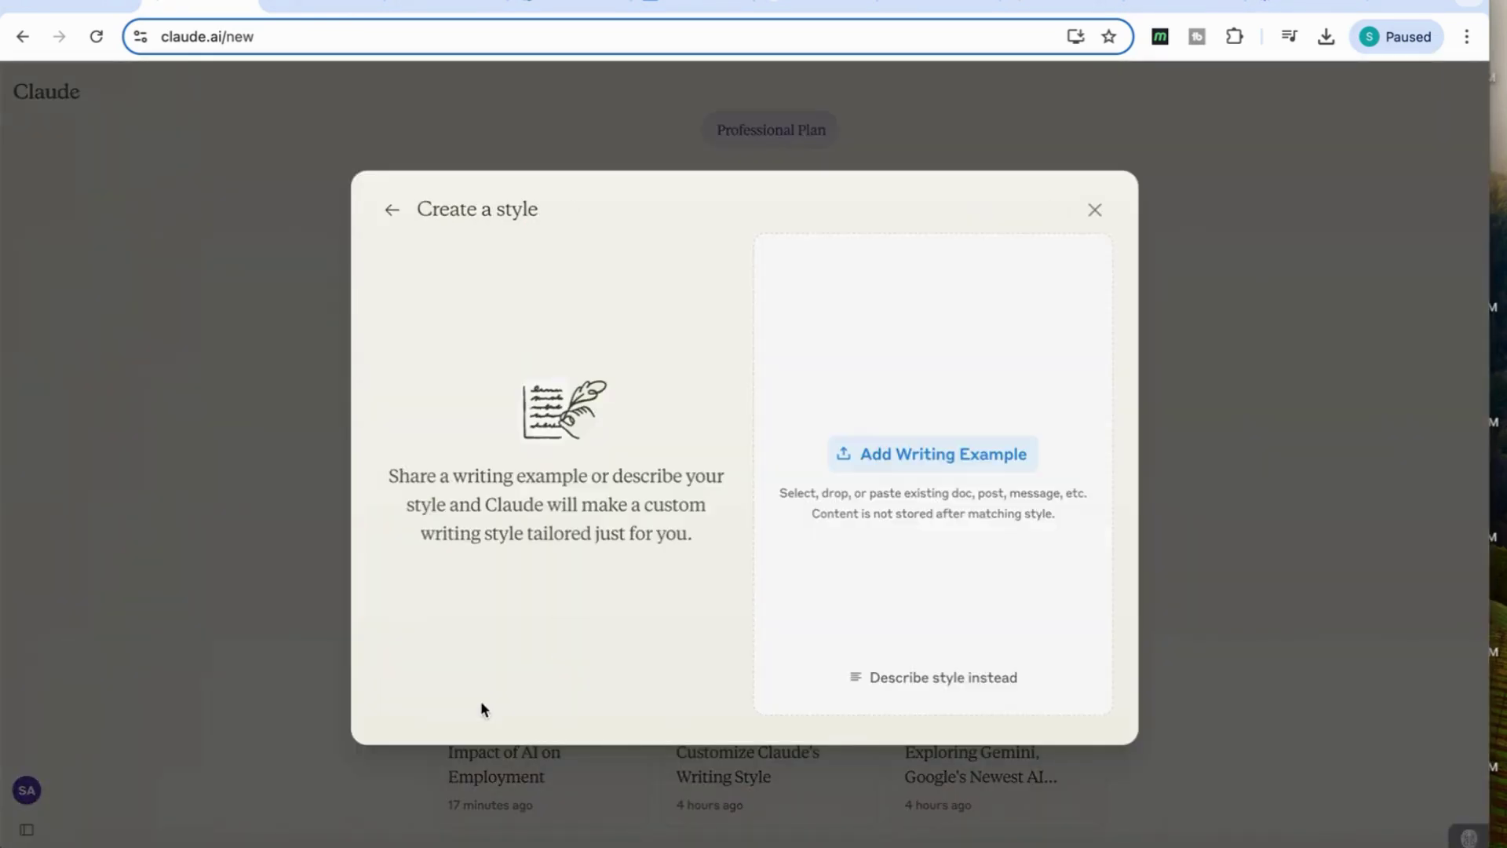
click(926, 455)
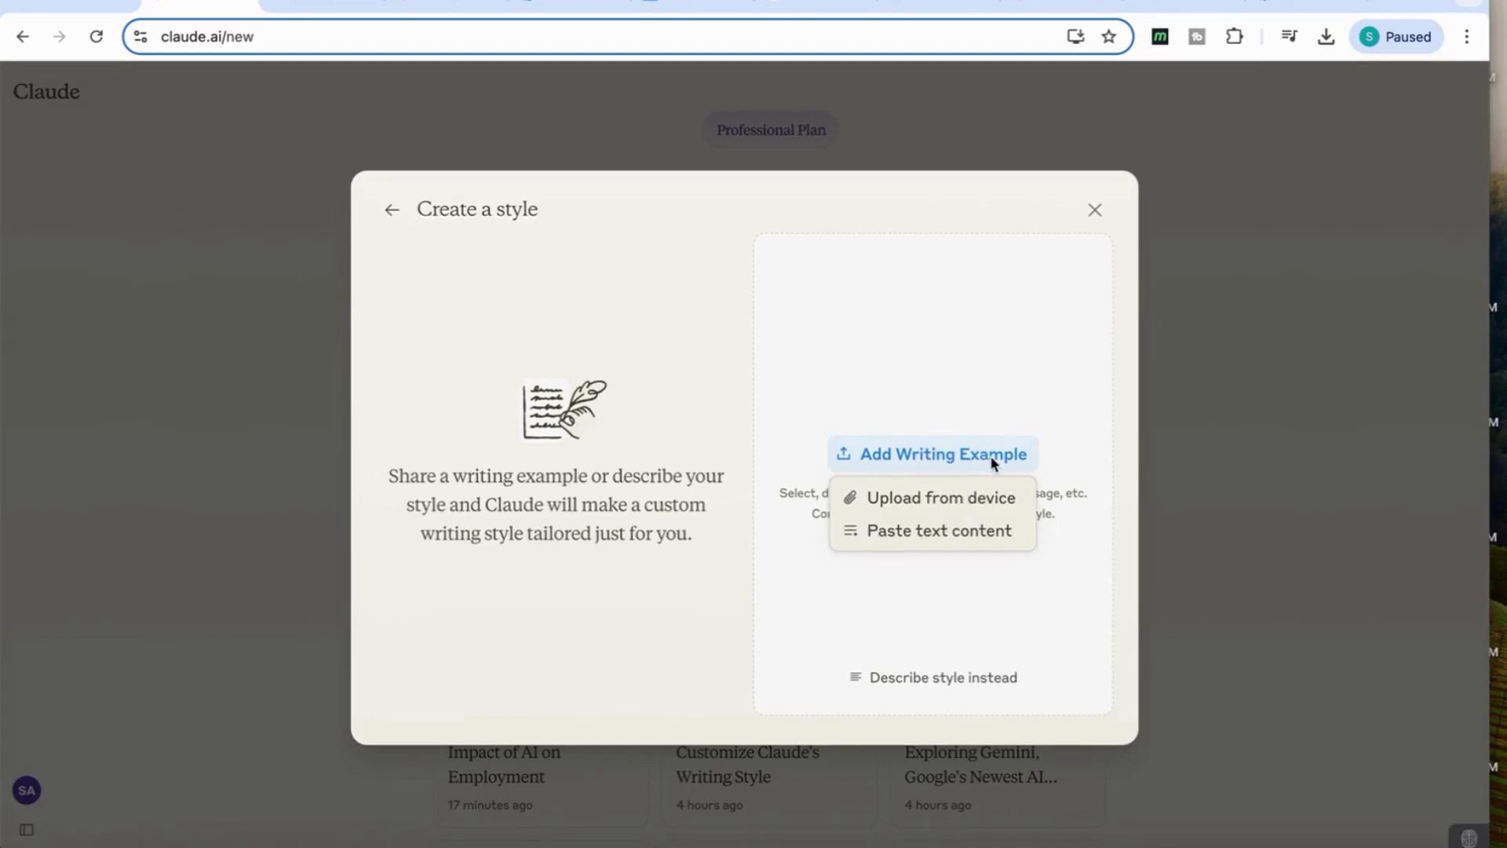
click(948, 533)
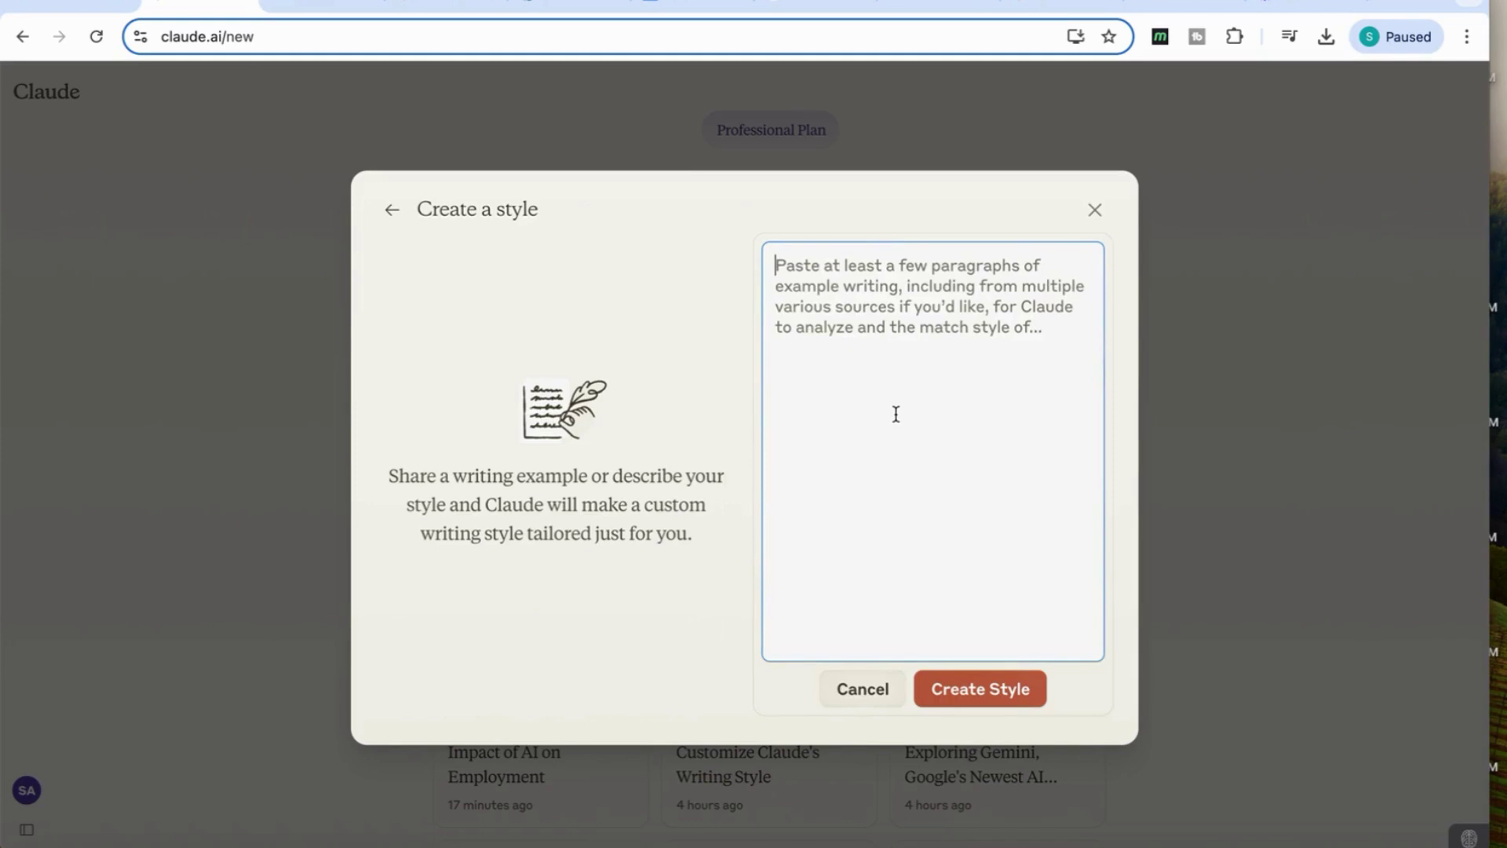
key(super+v)
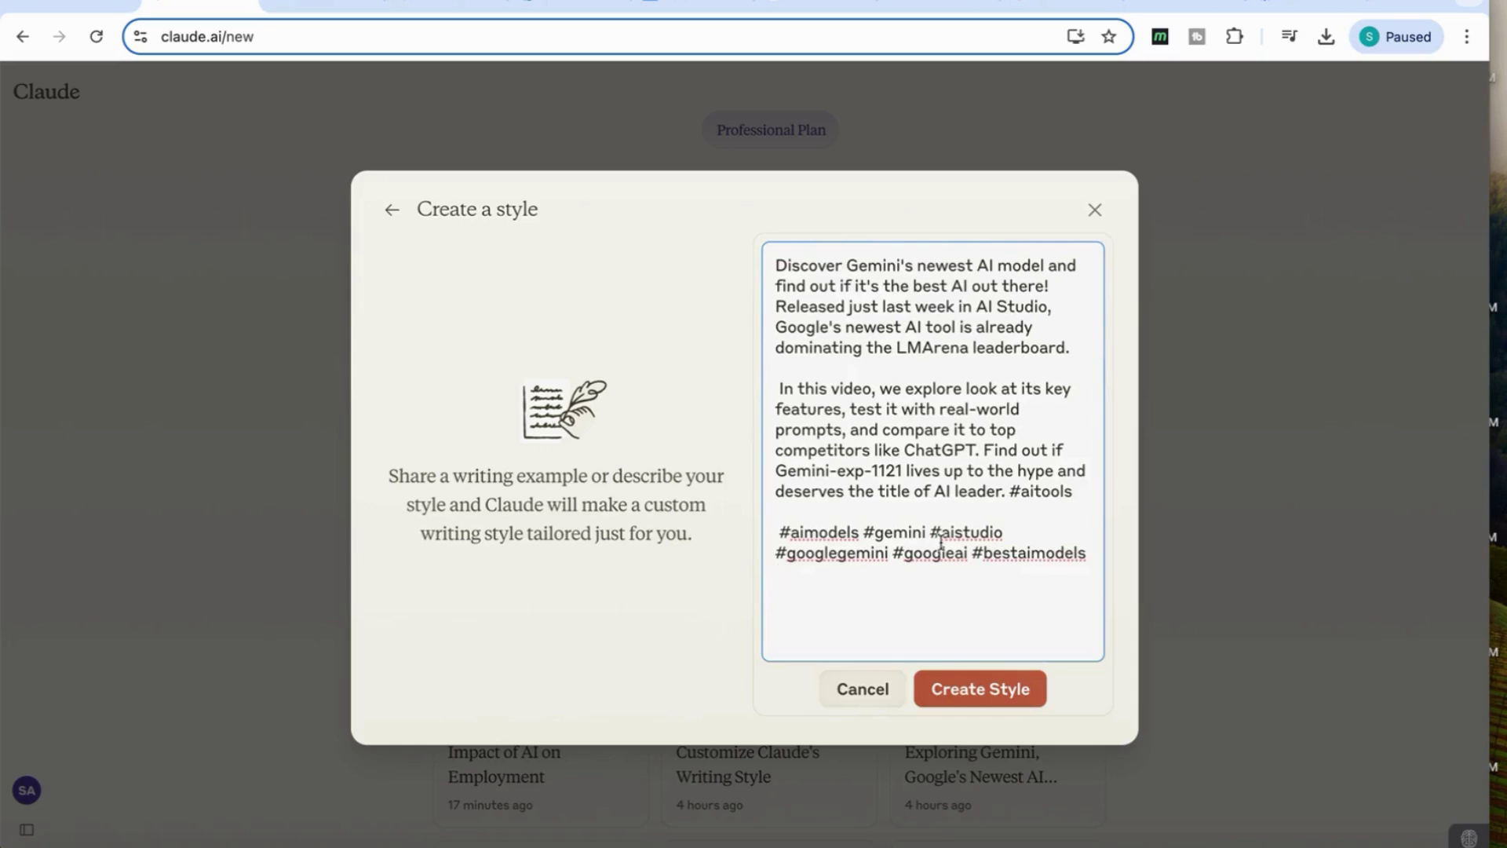
- Create the style, rename it from Tech Storyteller to 'Youtube Descriptions', and apply it to the chat
click(978, 685)
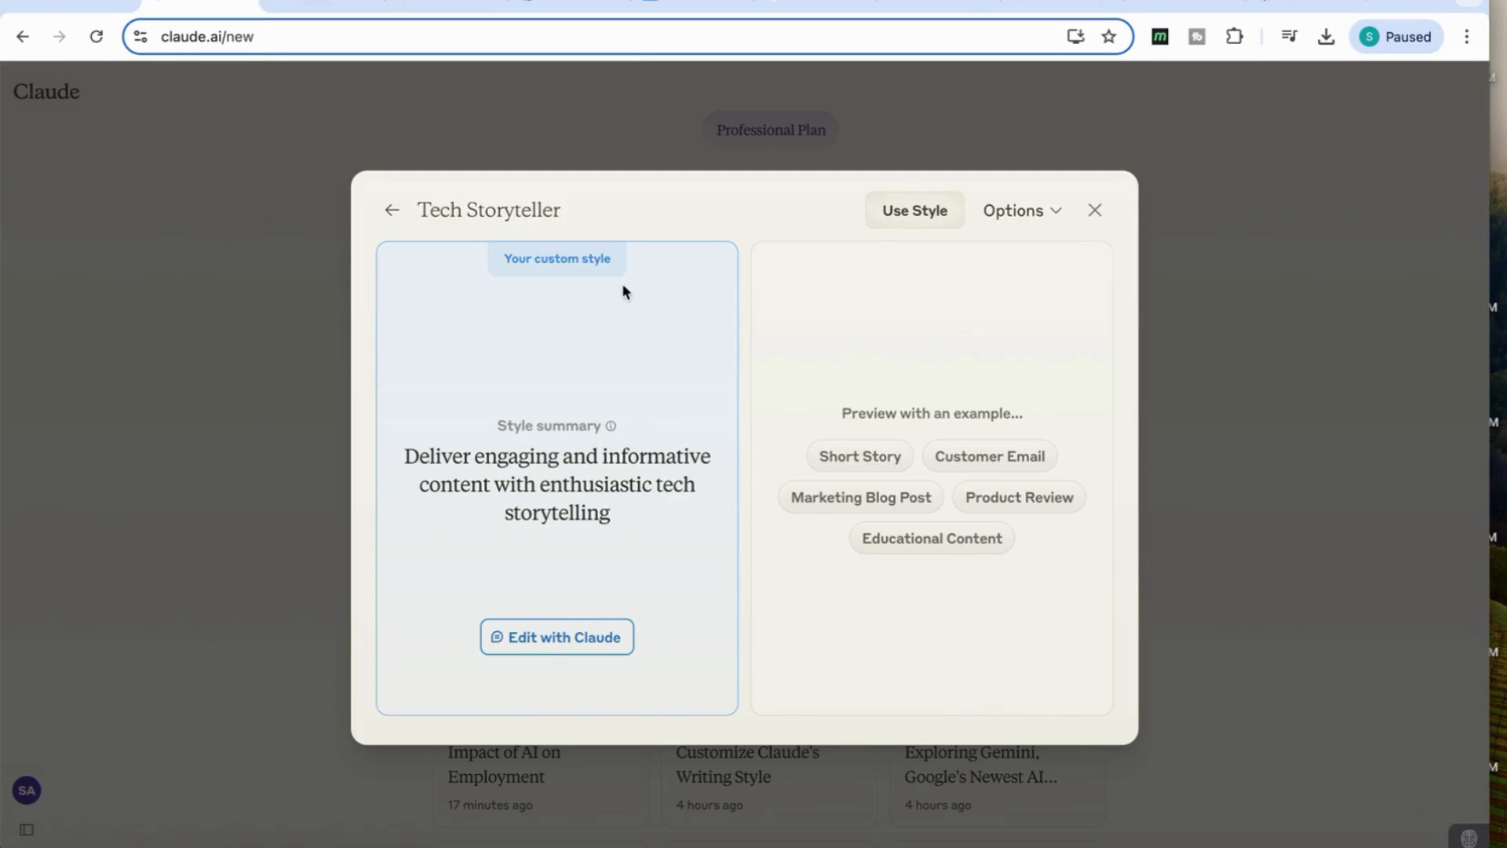
click(519, 209)
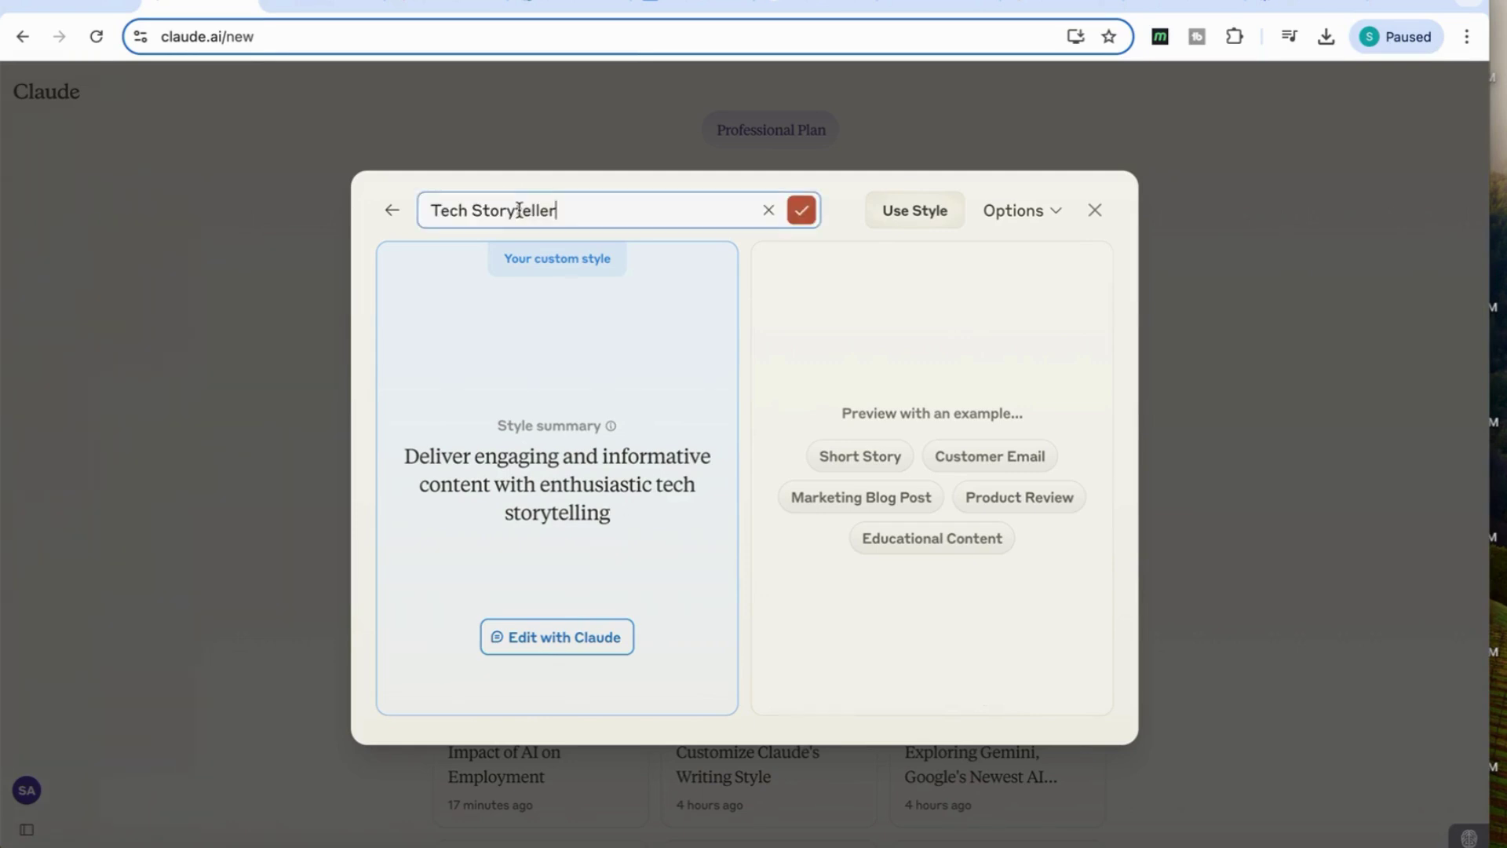
triple_click(534, 213)
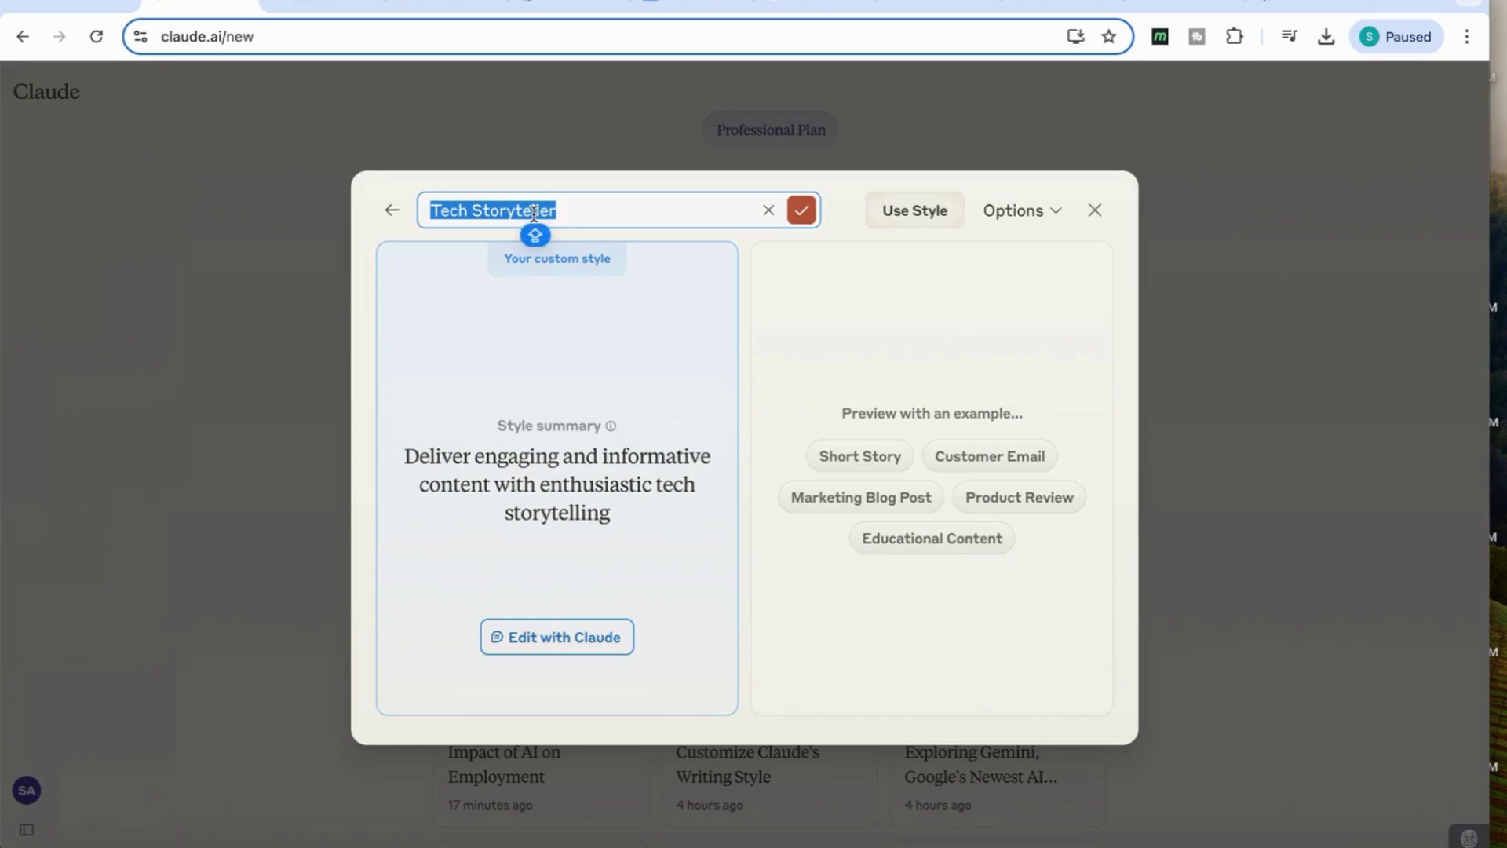
text(Youtube Descriptions)
click(801, 210)
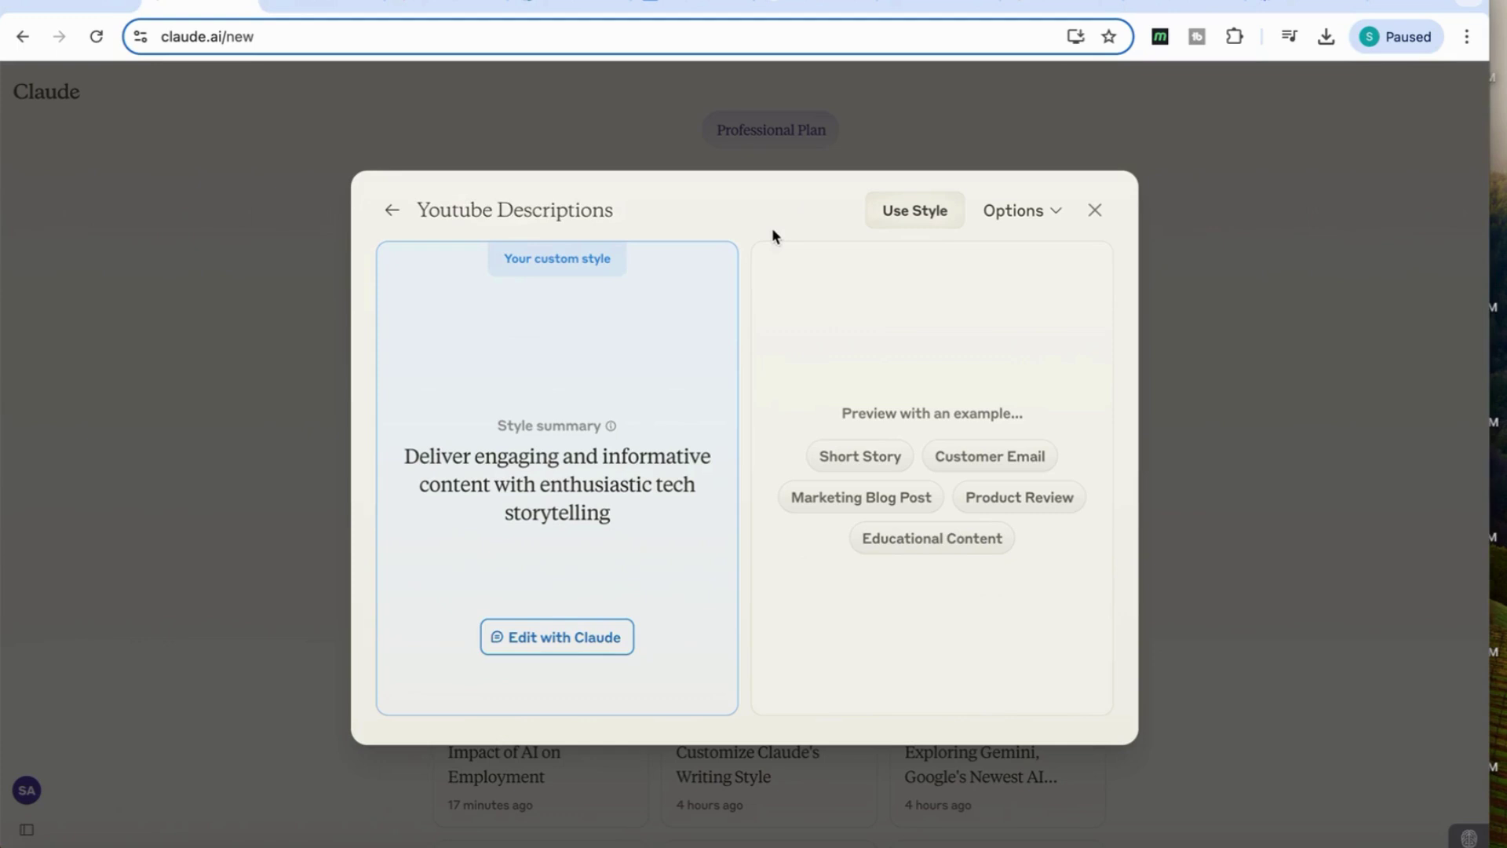
click(915, 209)
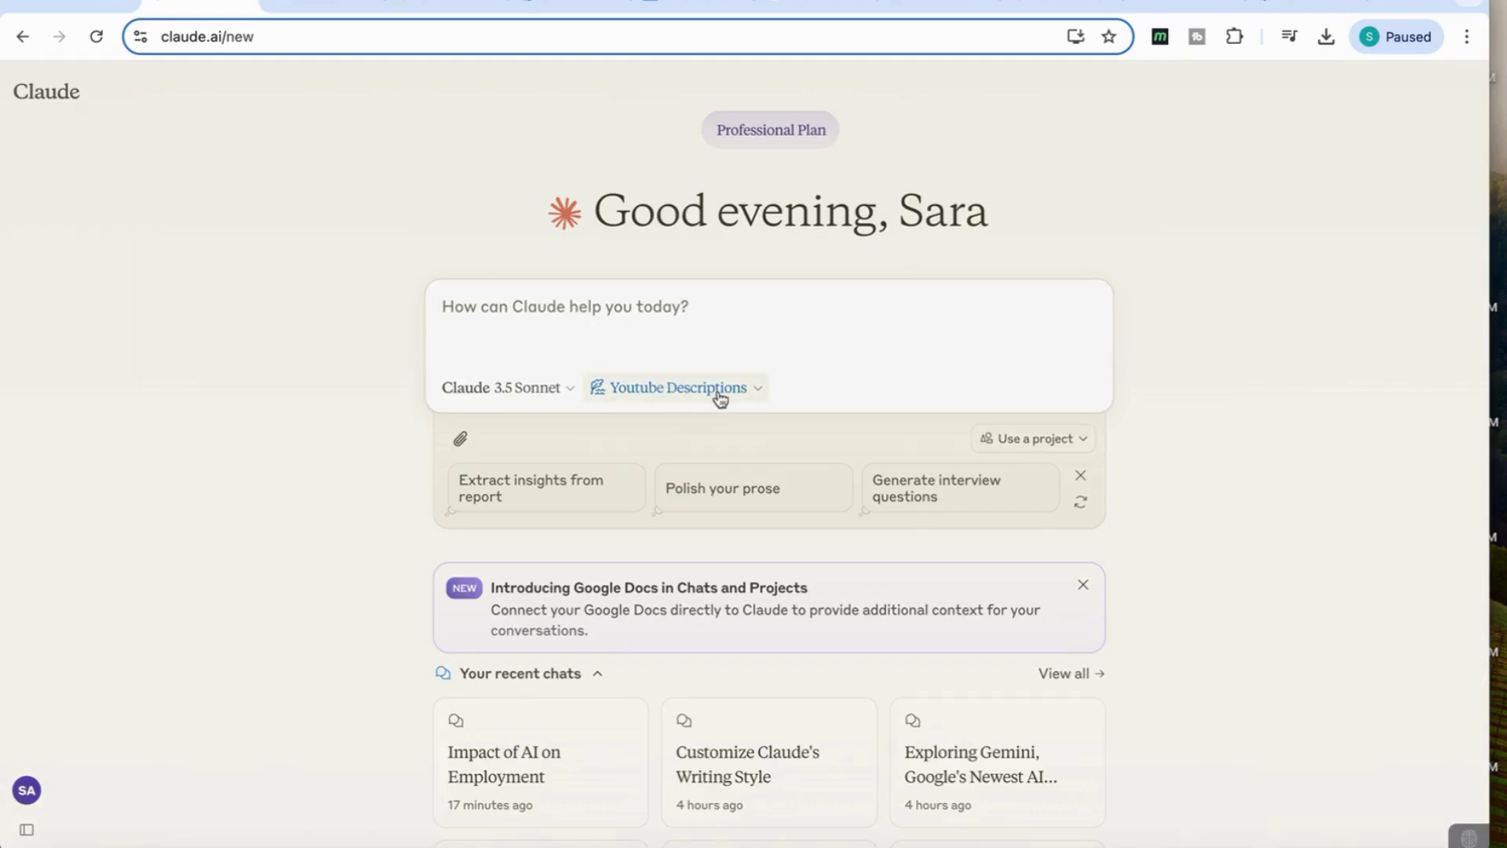
- Send the prompt 'write a very concise video description on Claude's new writing feature Claude styles'
click(596, 320)
text(write a short youtube video description on a video on Claude Styles)
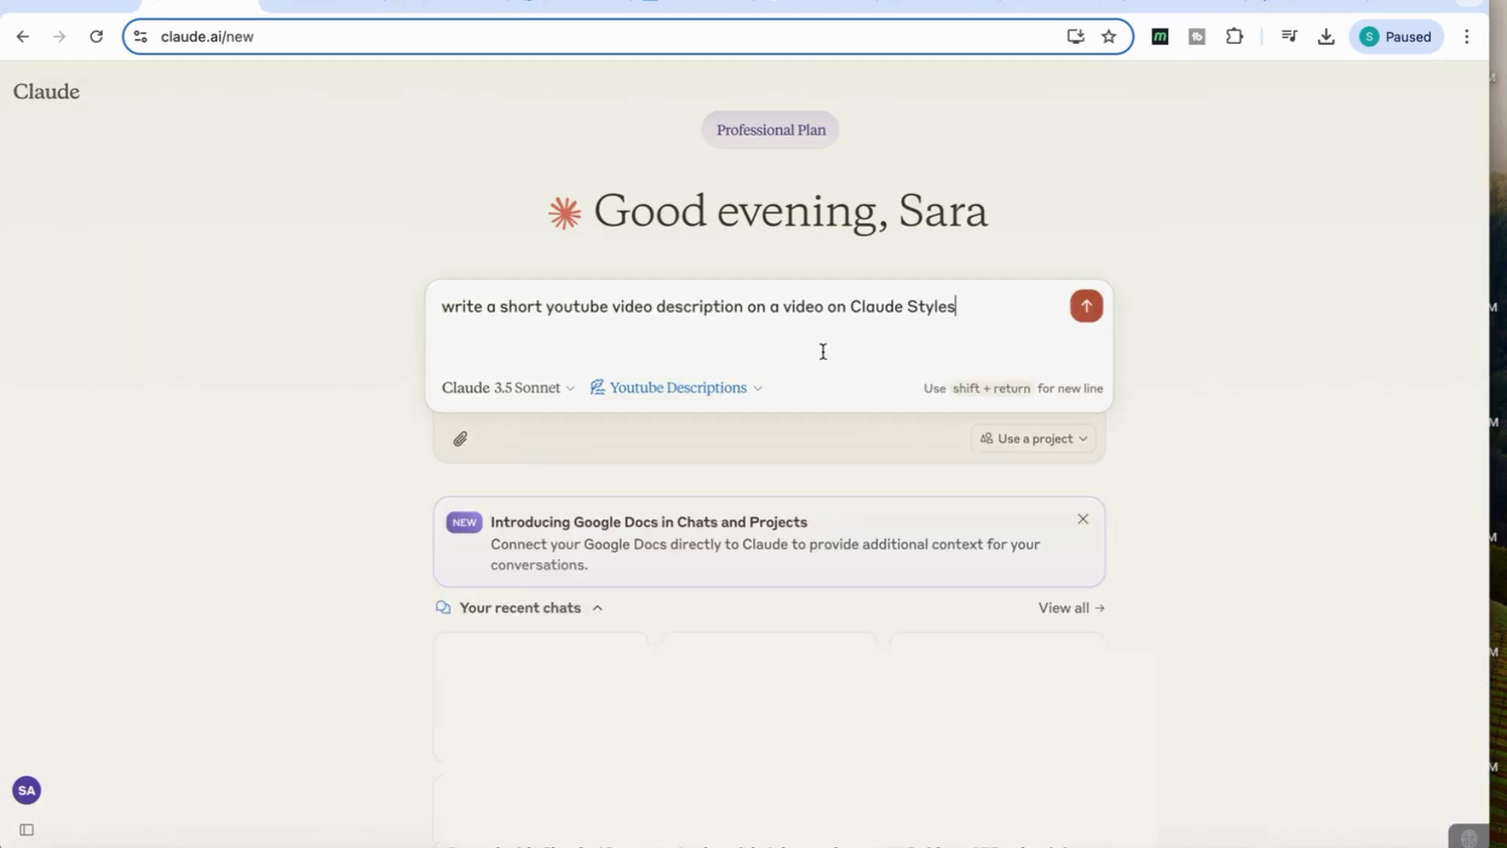
key(super+a)
text(write a very concise video description on Claude's new writing feature Claude styles)
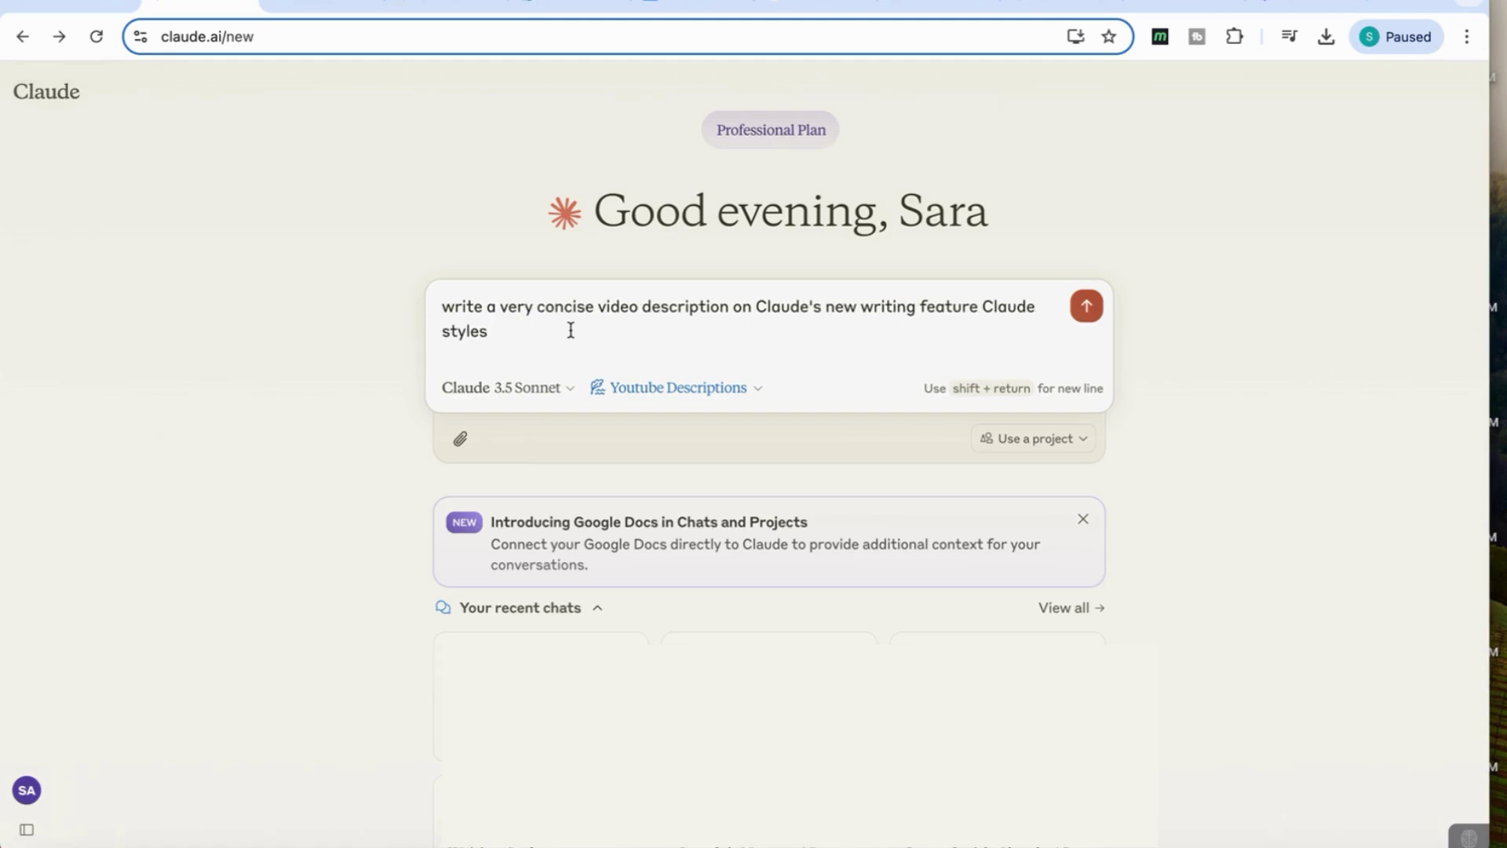
click(1083, 304)
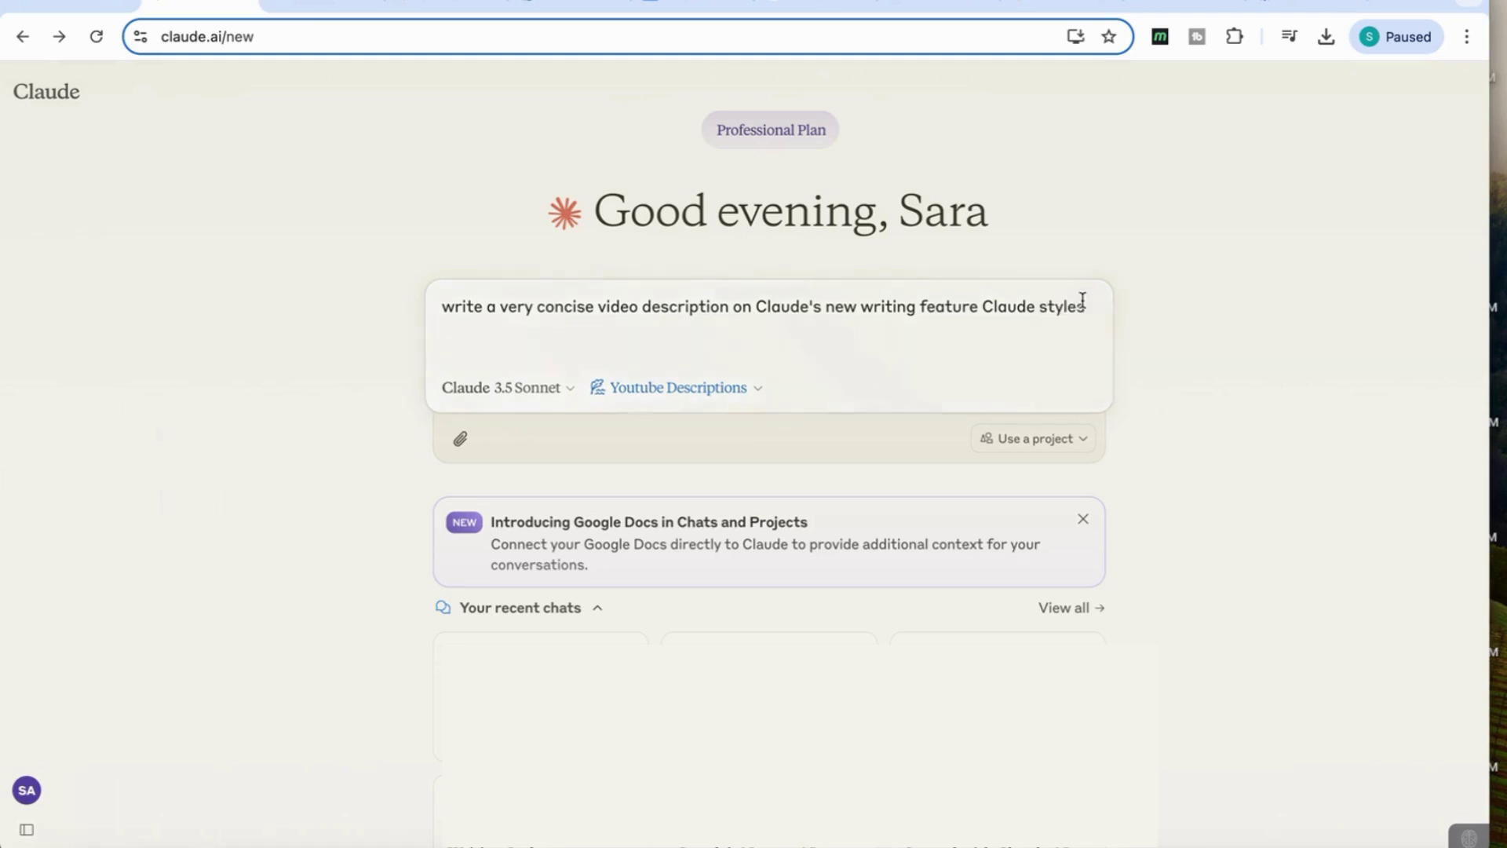